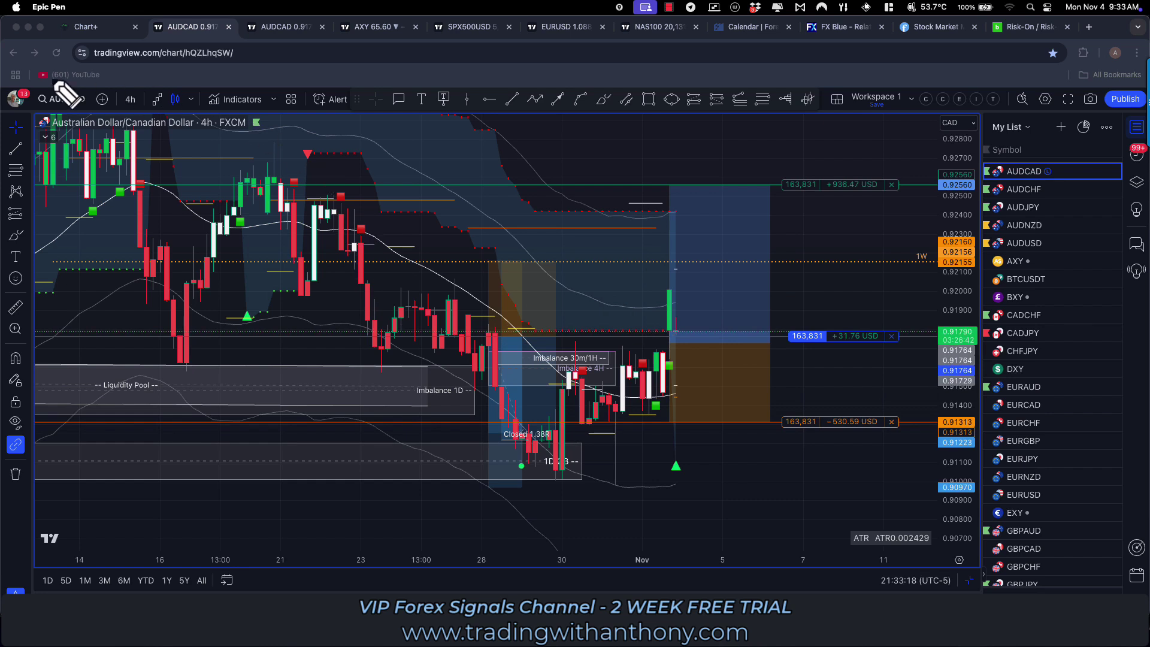
Step: Annotate the AUDCAD chart in freehand ink, circling the symbol, tracing the late-October sell-off, and circling the lows and the 1D order block
{"action": "left_click_drag", "start_coordinate": [60, 84], "coordinate": [110, 89]}
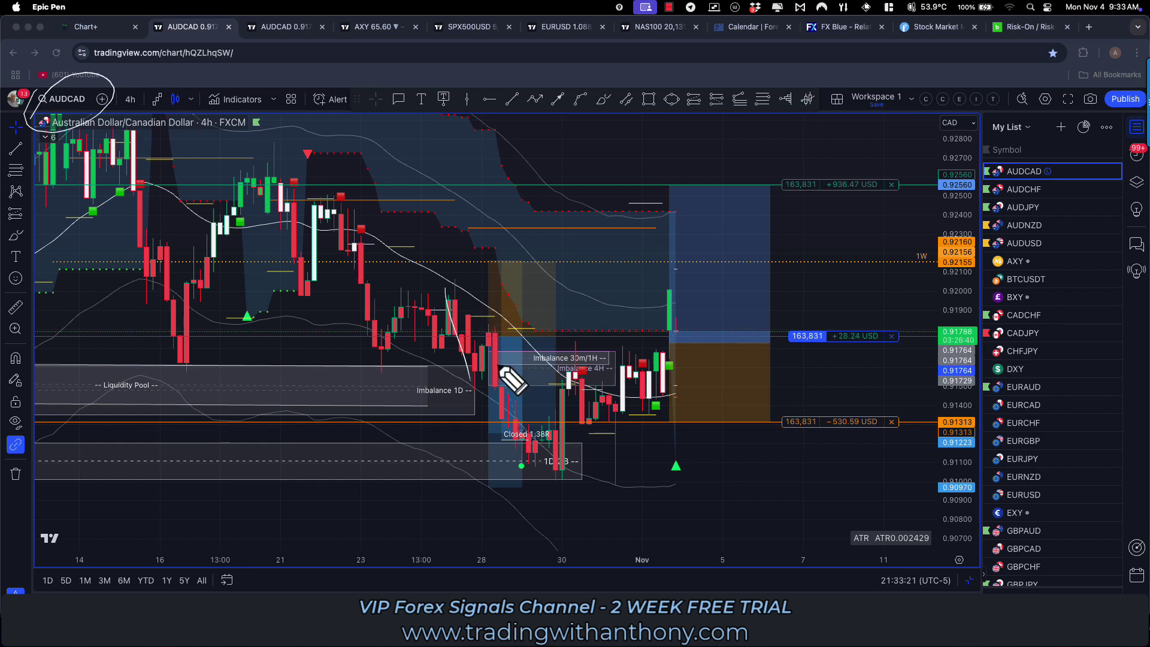
{"action": "mouse_move", "coordinate": [464, 380]}
{"action": "left_mouse_down"}
{"action": "mouse_move", "coordinate": [470, 341]}
{"action": "mouse_move", "coordinate": [513, 353]}
{"action": "mouse_move", "coordinate": [525, 399]}
{"action": "left_mouse_up"}
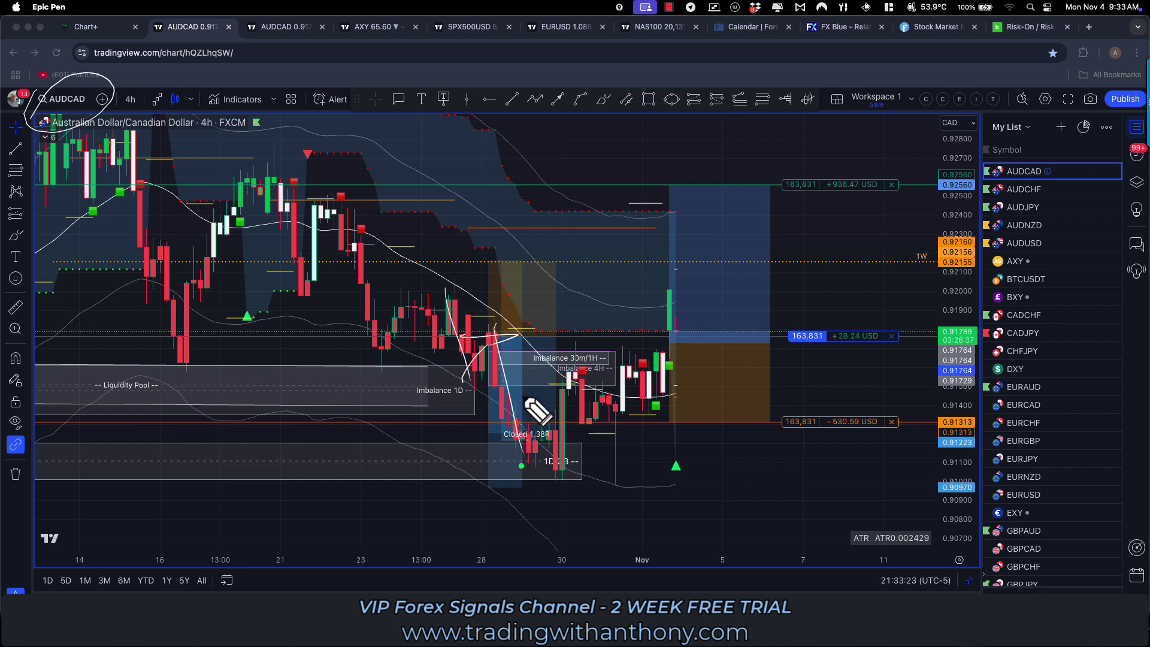
{"action": "mouse_move", "coordinate": [539, 440]}
{"action": "left_mouse_down"}
{"action": "mouse_move", "coordinate": [551, 441]}
{"action": "mouse_move", "coordinate": [505, 487]}
{"action": "left_mouse_up"}
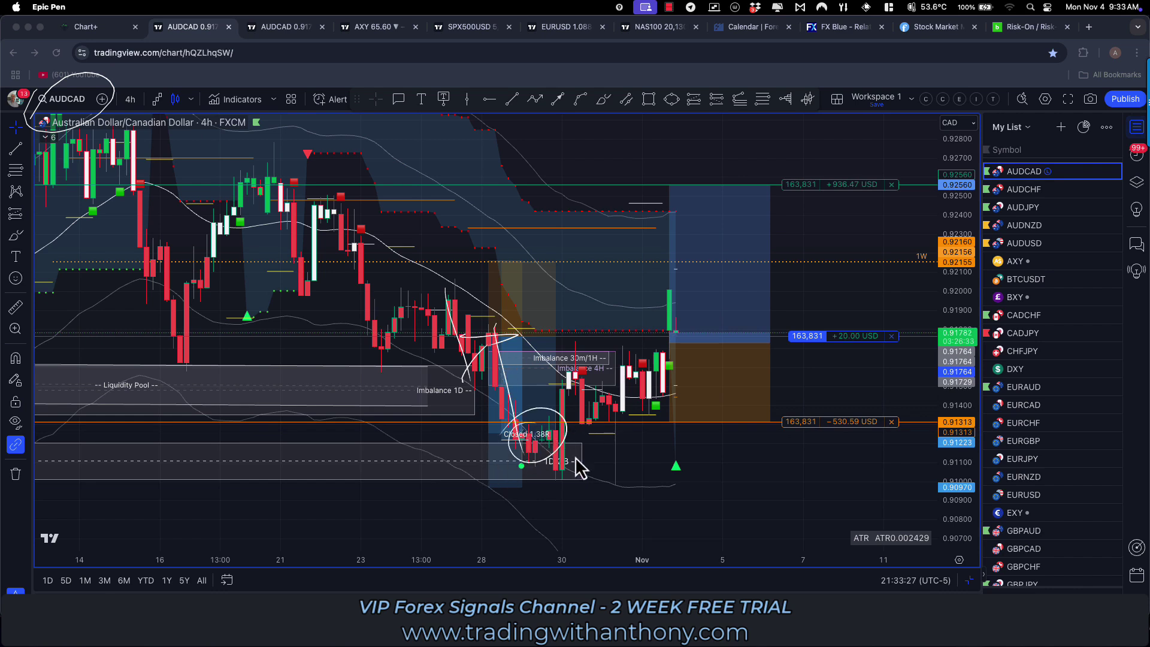
{"action": "left_click_drag", "start_coordinate": [611, 464], "coordinate": [578, 474]}
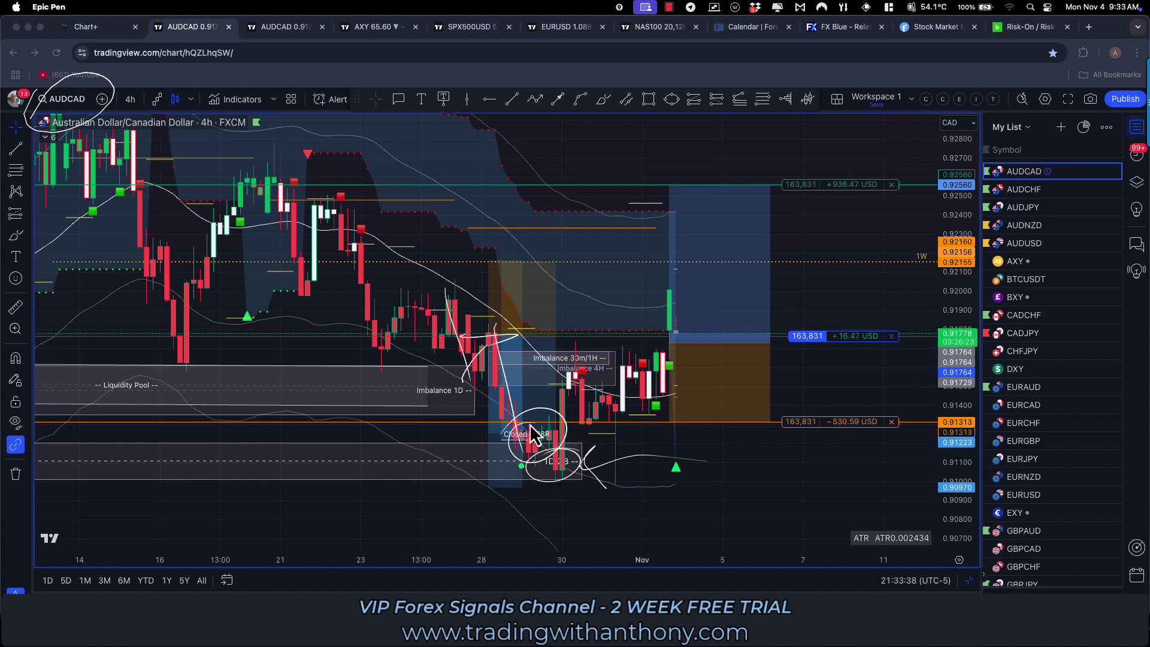
{"action": "left_click_drag", "start_coordinate": [567, 430], "coordinate": [648, 348]}
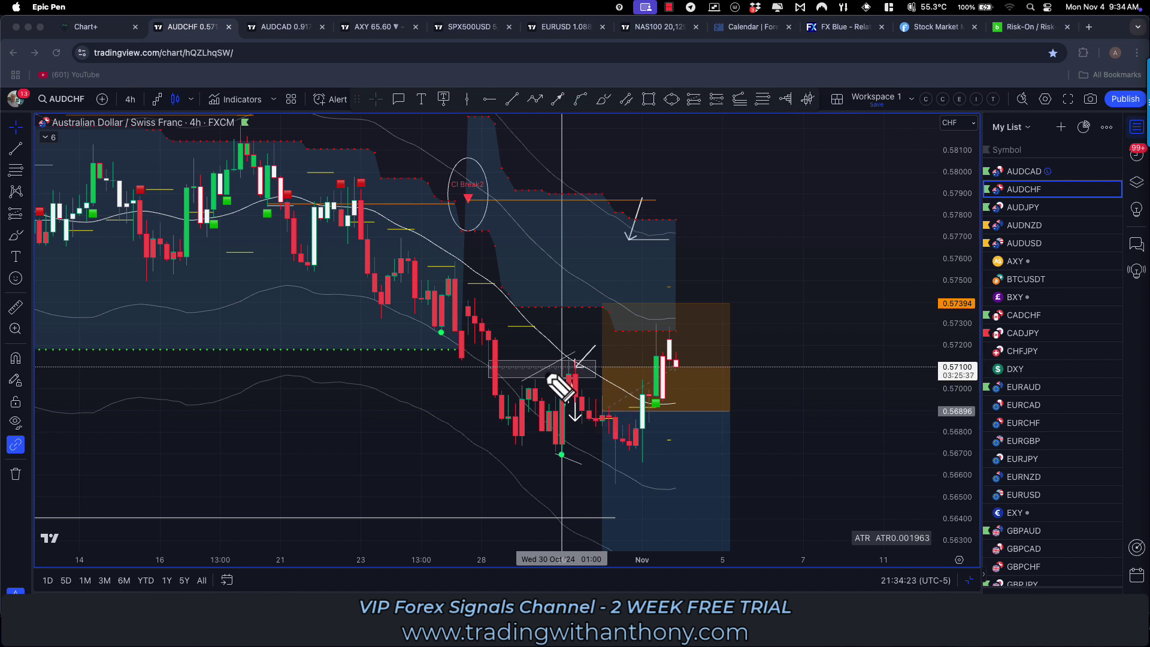
Step: Sketch freehand strokes on the AUDCHF chart tracing the swings around 30 October and price falling through the short position's risk zone
{"action": "left_click_drag", "start_coordinate": [490, 328], "coordinate": [599, 404]}
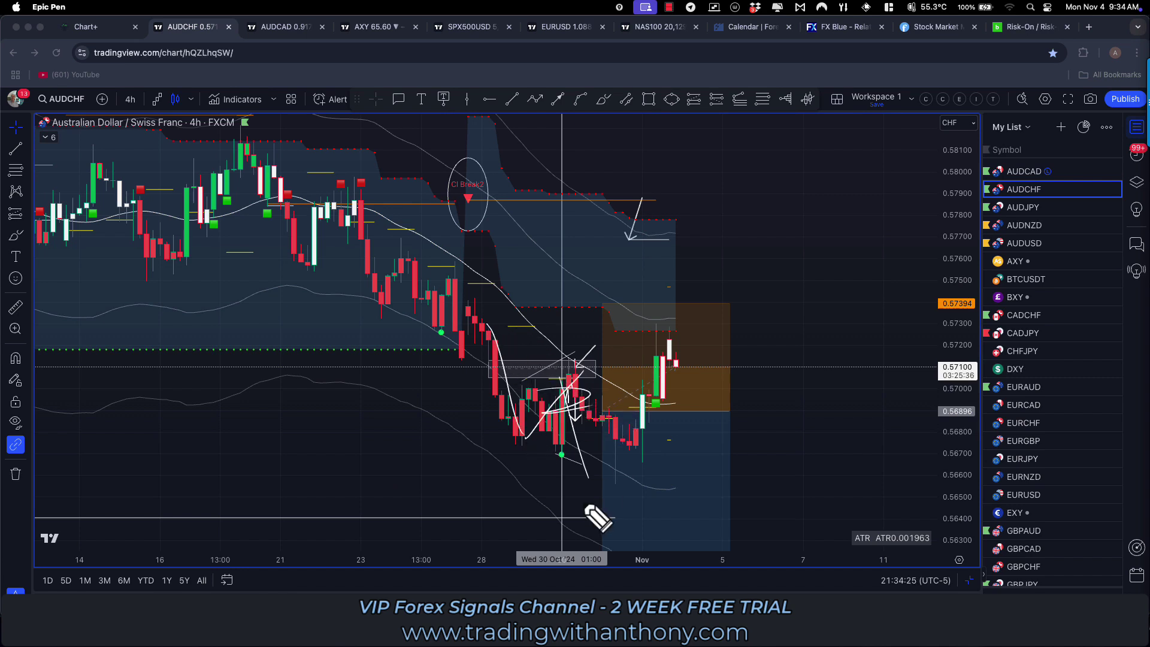
{"action": "mouse_move", "coordinate": [586, 506]}
{"action": "left_mouse_down"}
{"action": "mouse_move", "coordinate": [614, 433]}
{"action": "mouse_move", "coordinate": [627, 435]}
{"action": "left_mouse_up"}
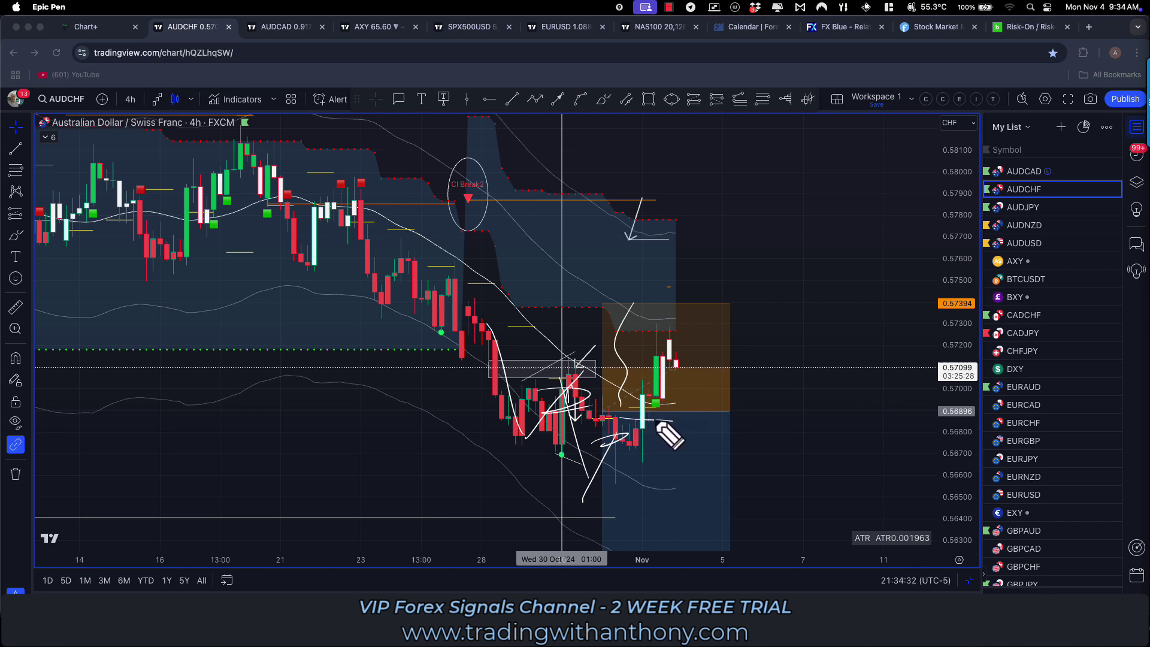
{"action": "left_click_drag", "start_coordinate": [681, 424], "coordinate": [686, 436]}
{"action": "left_click_drag", "start_coordinate": [724, 414], "coordinate": [741, 405]}
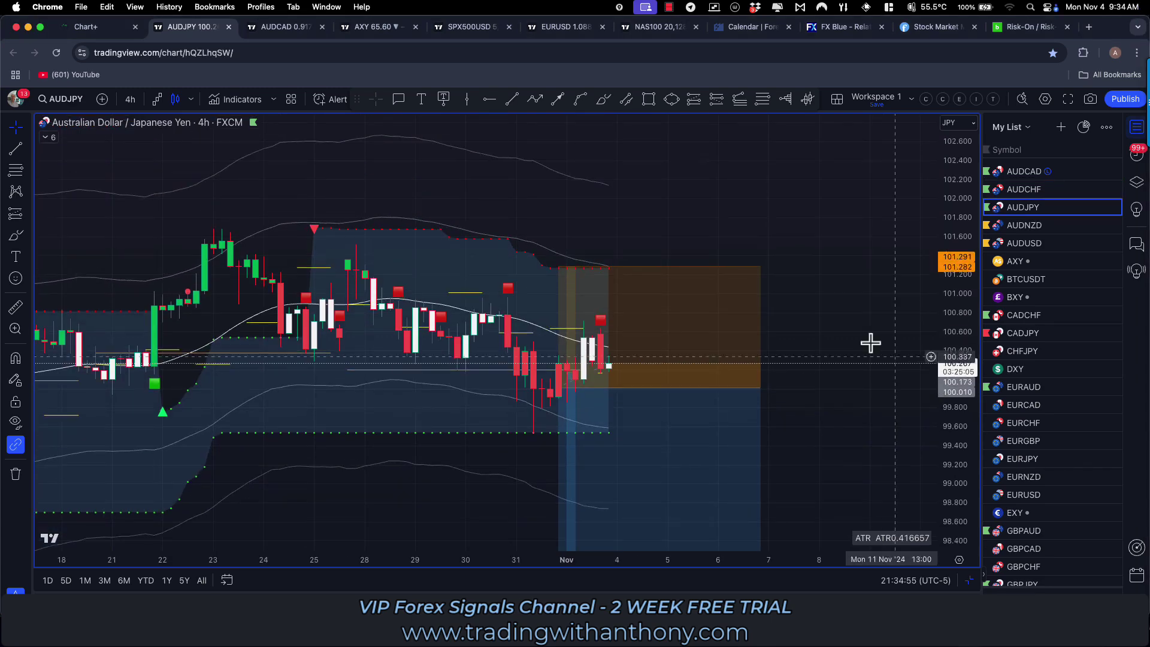
Step: Draw an arrow-ended zigzag path on the AUDJPY chart through the descending swings from the 28 October high to below the recent low
{"action": "left_click_drag", "start_coordinate": [811, 312], "coordinate": [822, 279]}
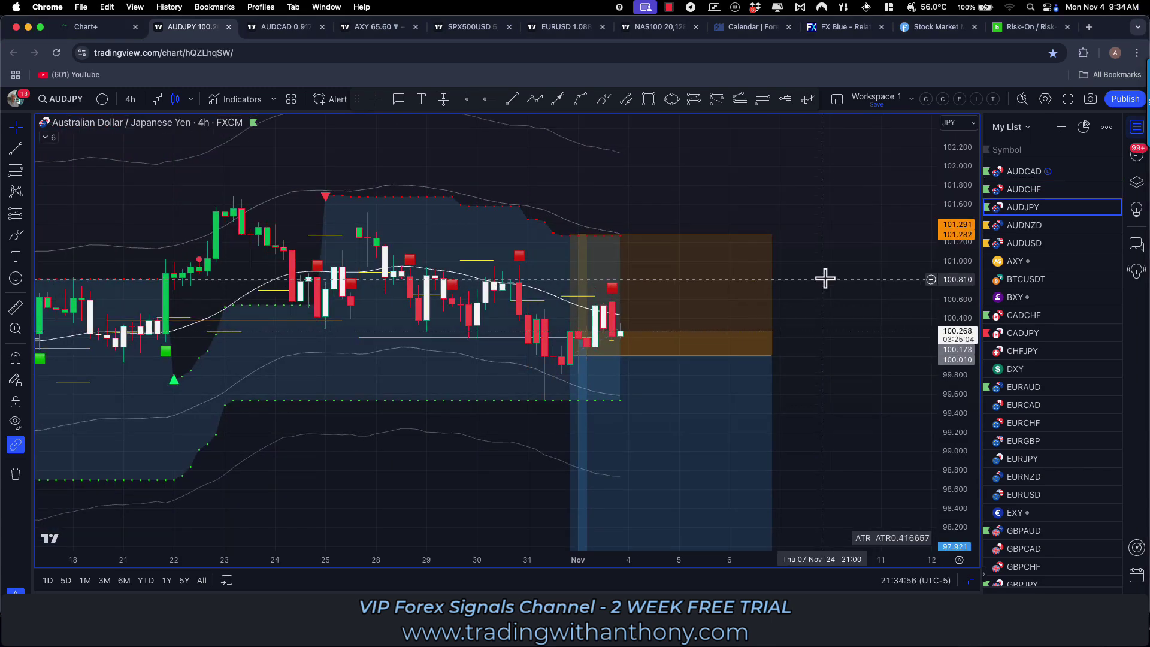
{"action": "scroll", "coordinate": [824, 278], "scroll_direction": "down", "scroll_amount": 5}
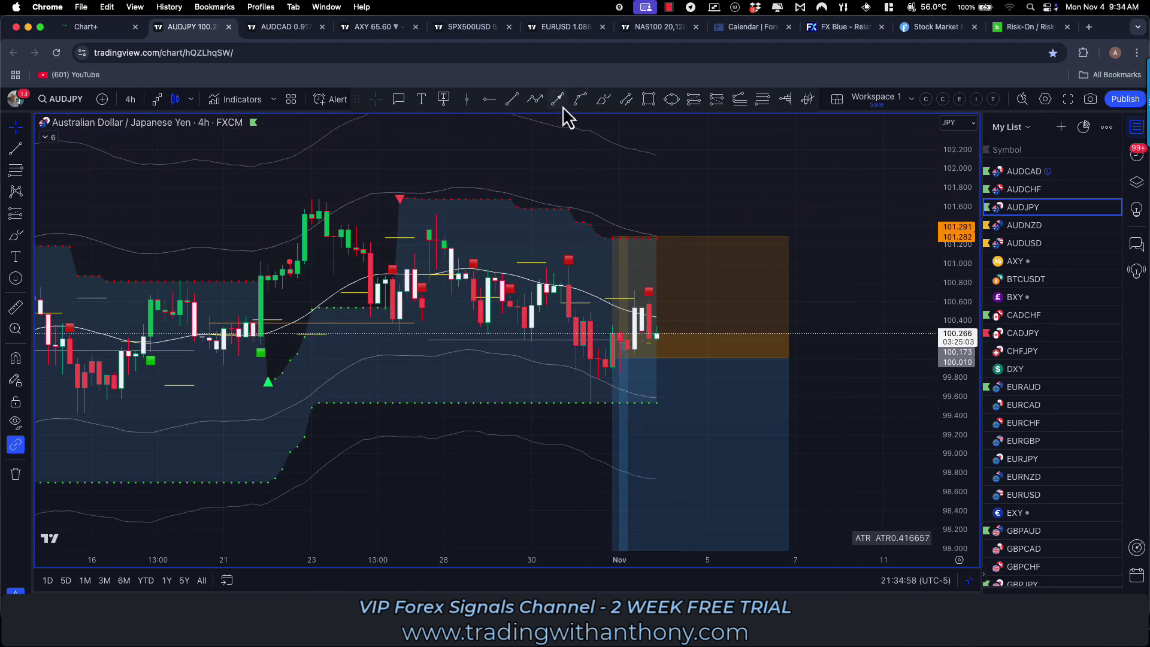
{"action": "left_click", "coordinate": [535, 99]}
{"action": "left_click", "coordinate": [437, 229]}
{"action": "left_click", "coordinate": [488, 340]}
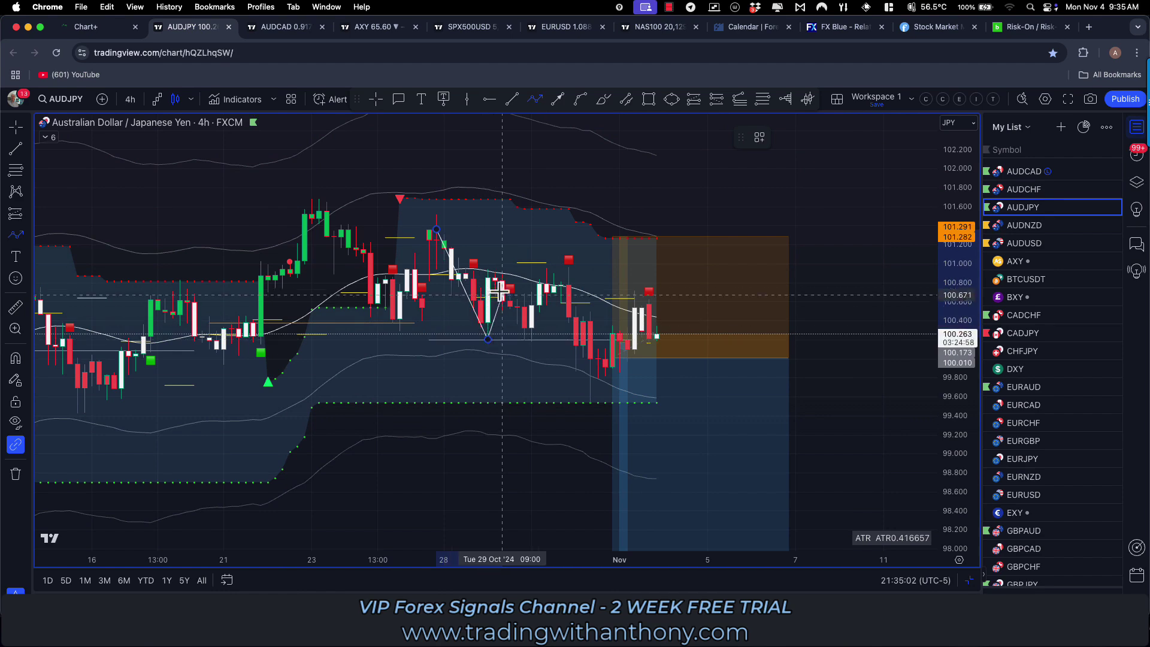
{"action": "left_click", "coordinate": [501, 274]}
{"action": "left_click", "coordinate": [540, 361]}
{"action": "left_click", "coordinate": [561, 288]}
{"action": "left_click", "coordinate": [597, 400]}
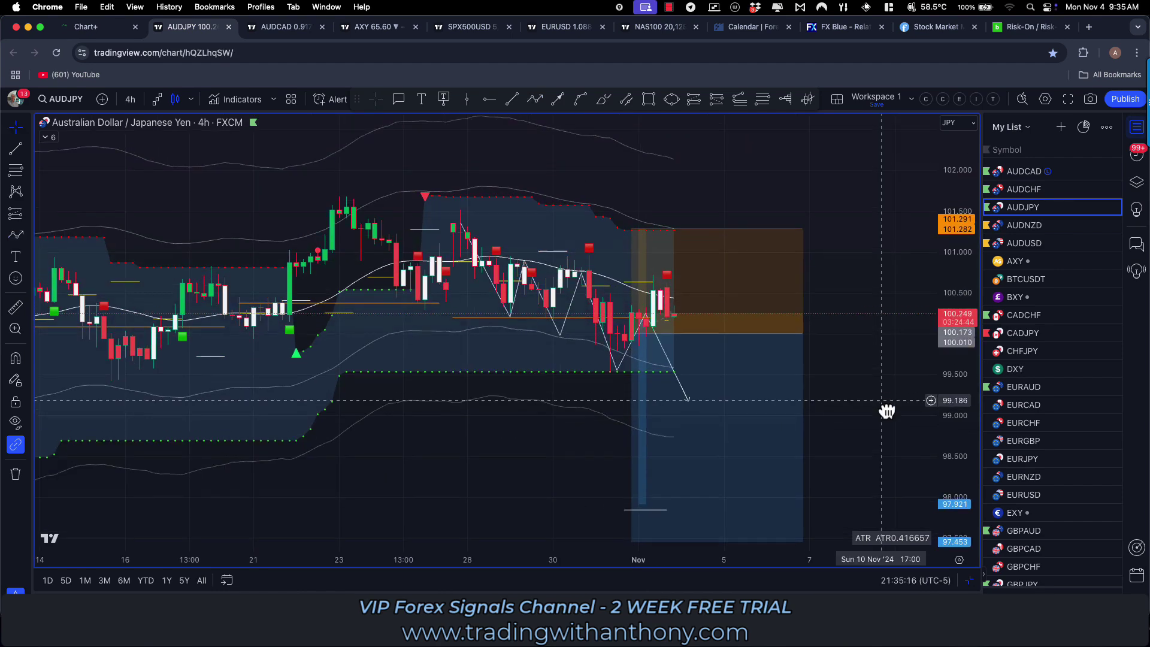
{"action": "left_click_drag", "start_coordinate": [887, 411], "coordinate": [887, 414]}
{"action": "left_click_drag", "start_coordinate": [845, 249], "coordinate": [846, 271]}
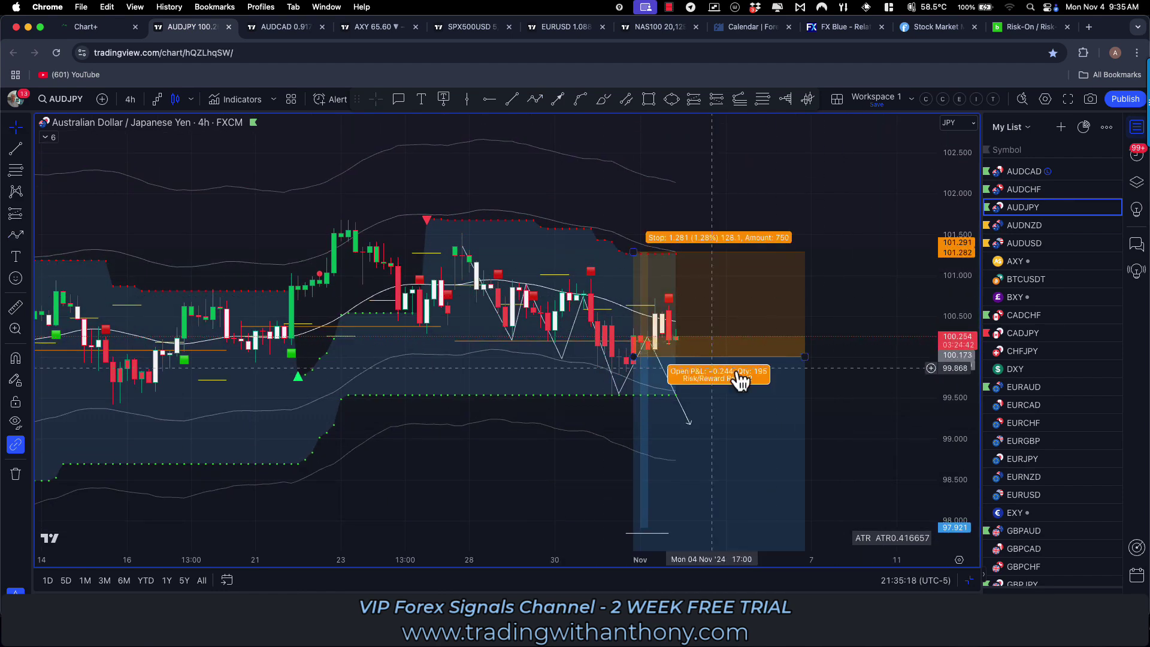
{"action": "scroll", "coordinate": [863, 360], "scroll_direction": "down", "scroll_amount": 2}
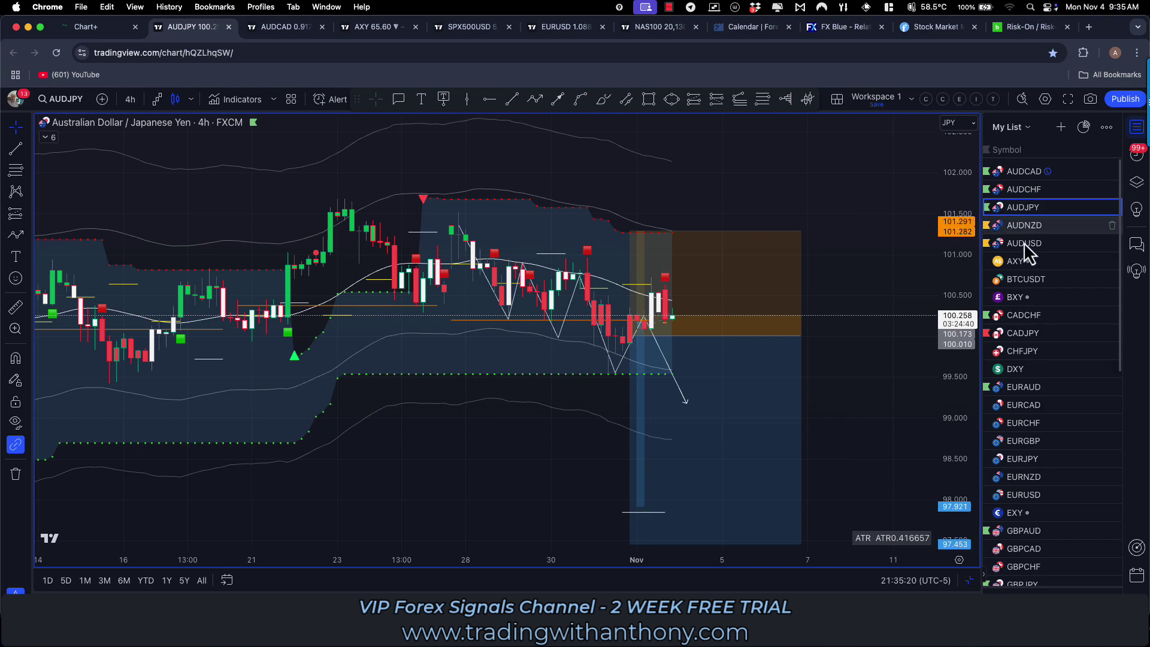
Step: Open the CADCHF chart and move the "Closed at Breakeven" label to just below the short position's entry line
{"action": "left_click", "coordinate": [1023, 316]}
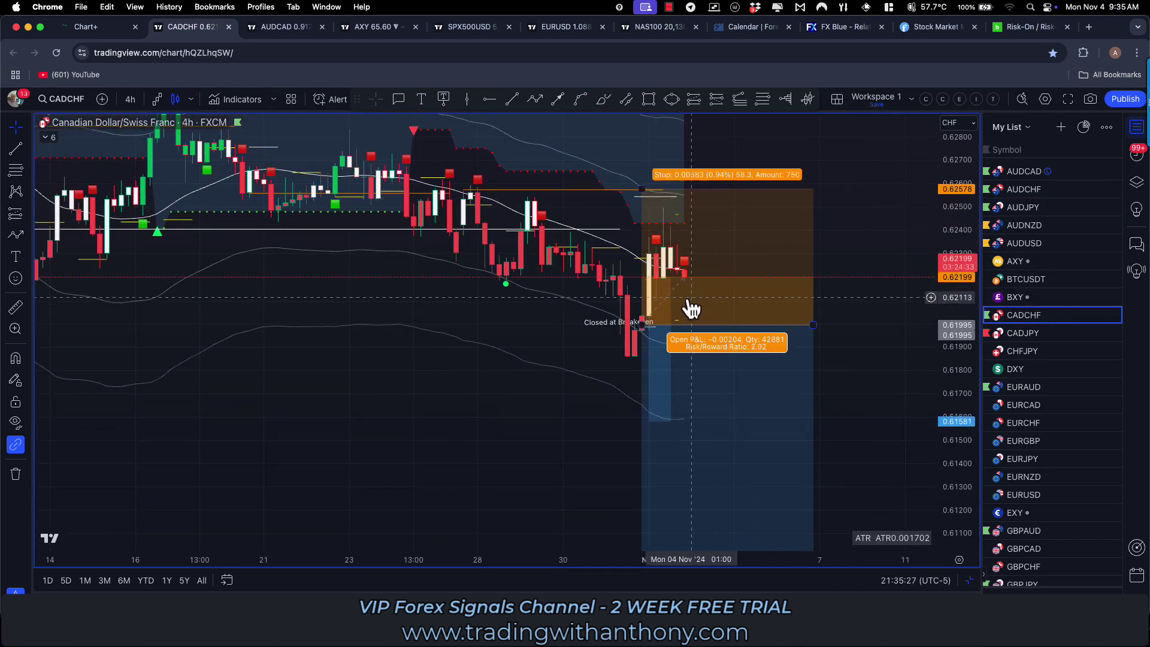
{"action": "mouse_move", "coordinate": [603, 331]}
{"action": "left_mouse_down"}
{"action": "mouse_move", "coordinate": [590, 335]}
{"action": "mouse_move", "coordinate": [671, 334]}
{"action": "left_mouse_up"}
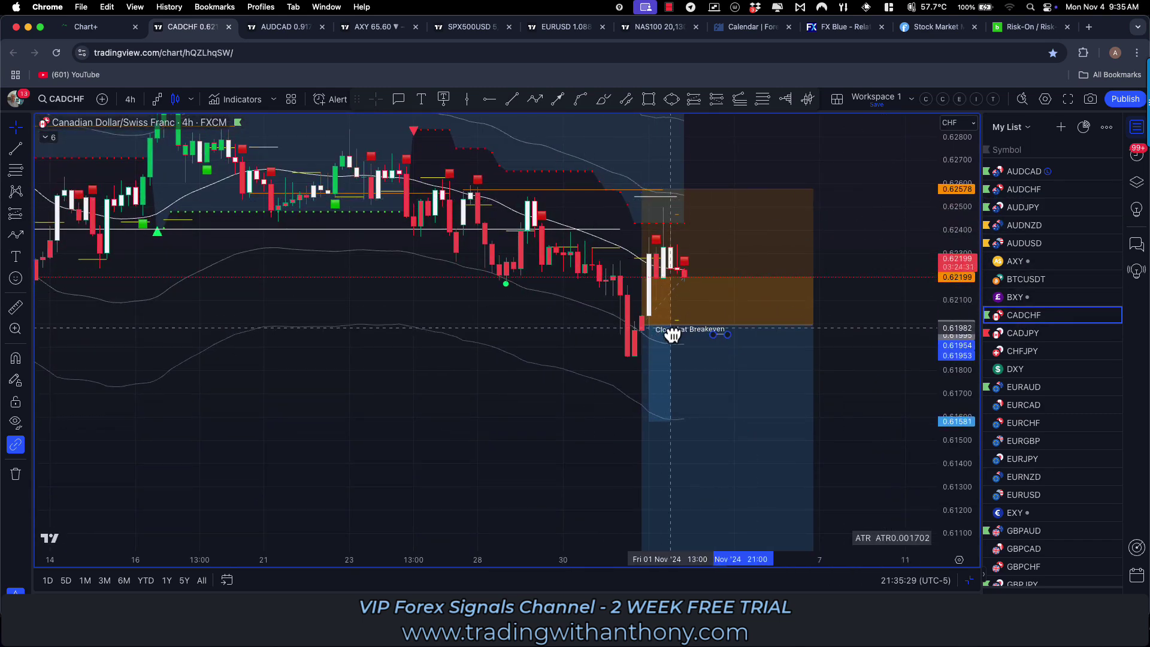
{"action": "left_click_drag", "start_coordinate": [672, 334], "coordinate": [671, 333]}
{"action": "left_click", "coordinate": [858, 198]}
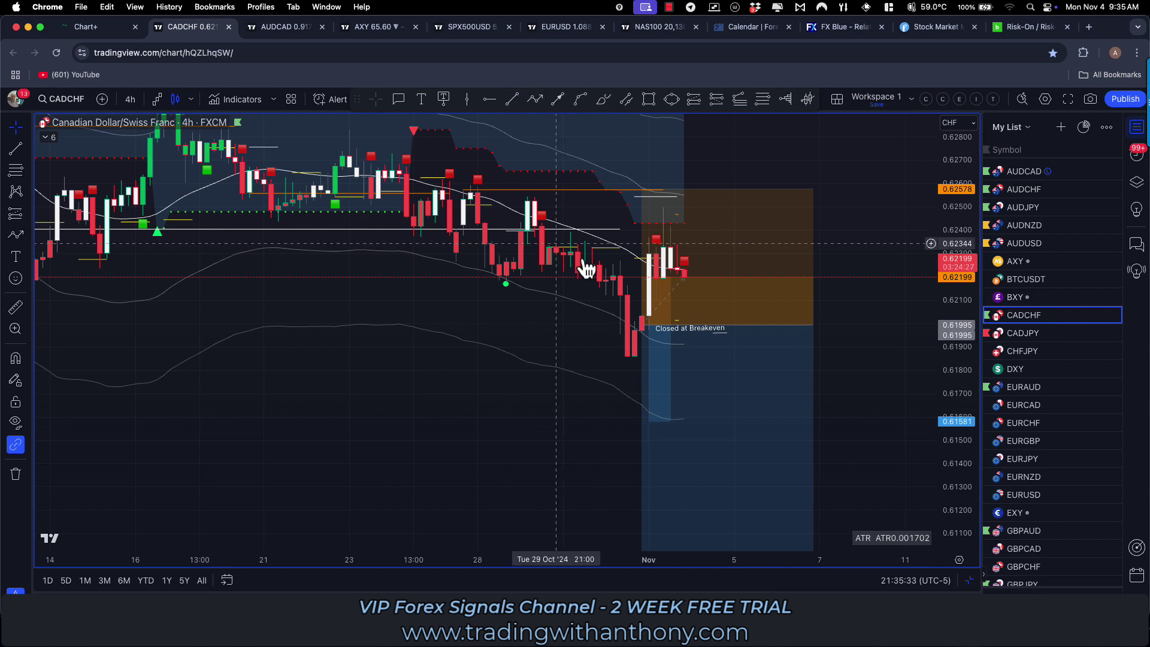
Step: Sketch a falling arrow from the CADCHF stop to the entry and a line at the recent low, and clear the ink
{"action": "left_click", "coordinate": [1148, 102]}
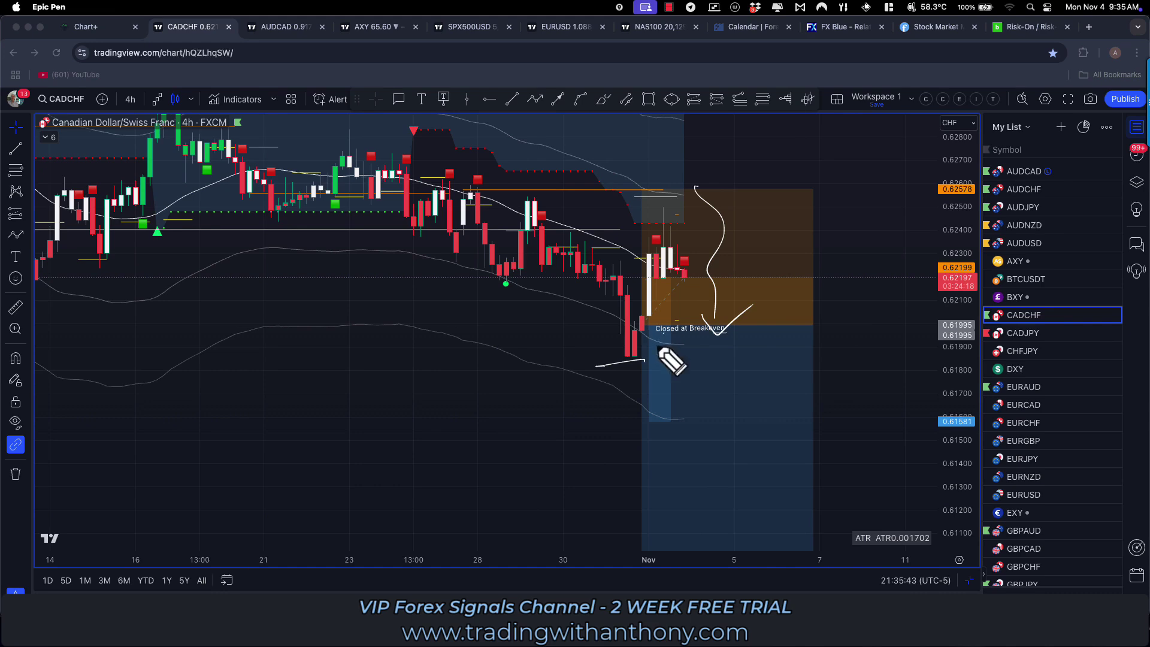
{"action": "key", "text": "ctrl+shift+p"}
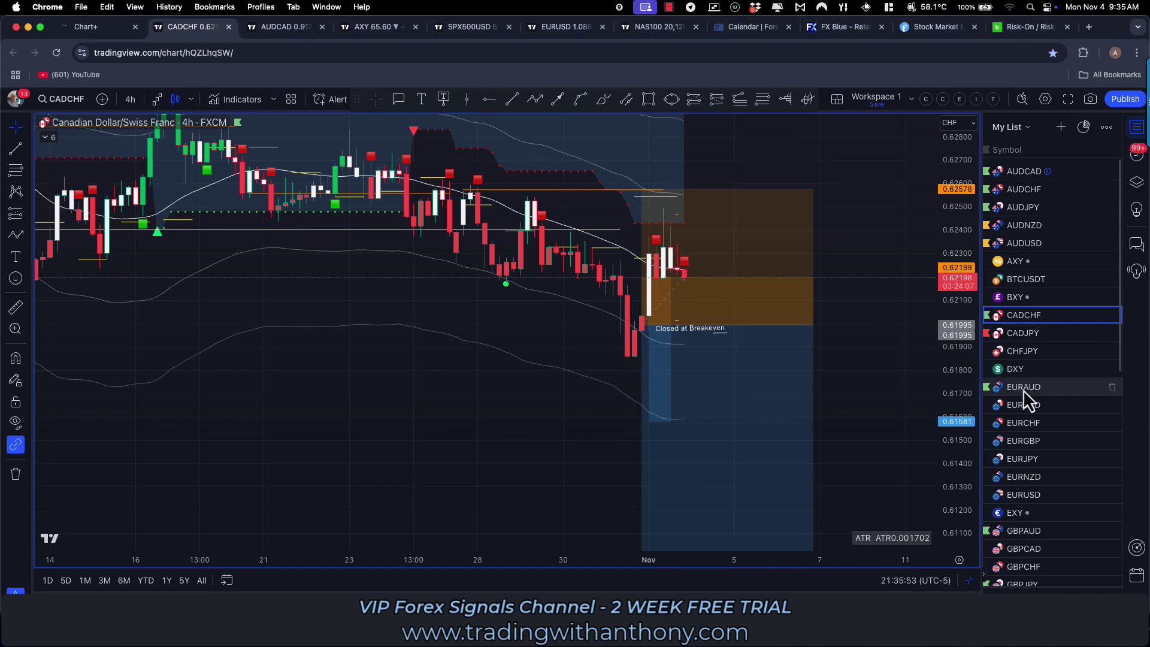
Step: Open the EURAUD chart and set its timeframe to 1 hour
{"action": "left_click", "coordinate": [1022, 388]}
{"action": "left_click", "coordinate": [130, 99]}
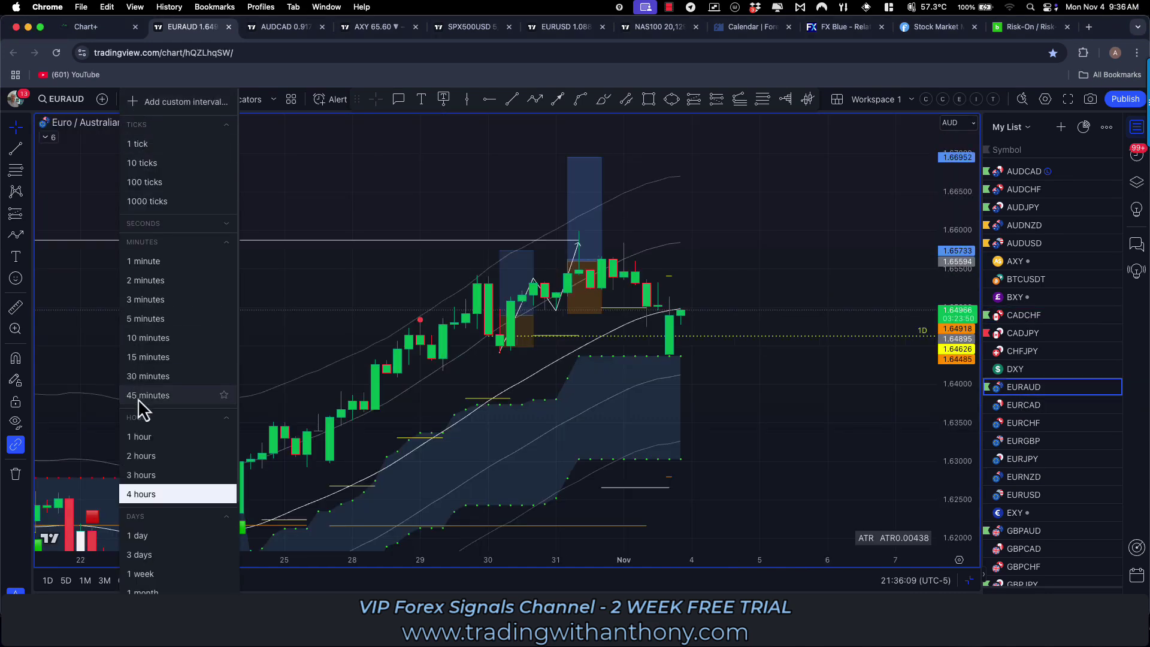
{"action": "left_click", "coordinate": [142, 437]}
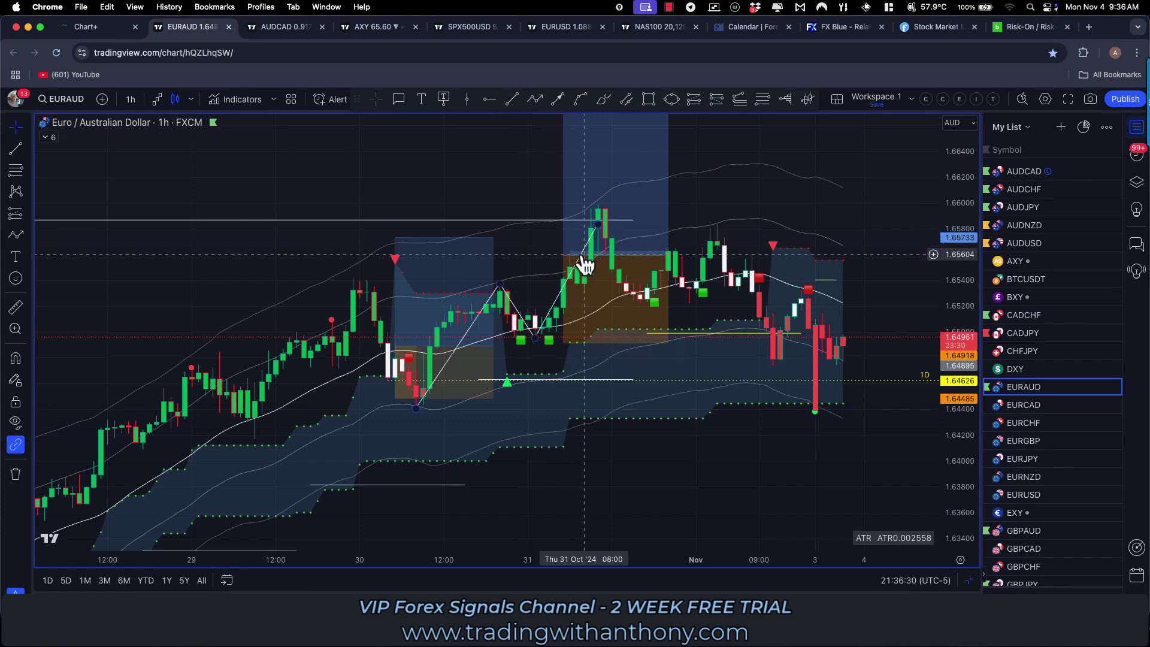
Step: Add a short trend line labelled "SL at breakeven" at the 31 October long position's entry and raise that position's stop to 1.65593
{"action": "left_click", "coordinate": [513, 102]}
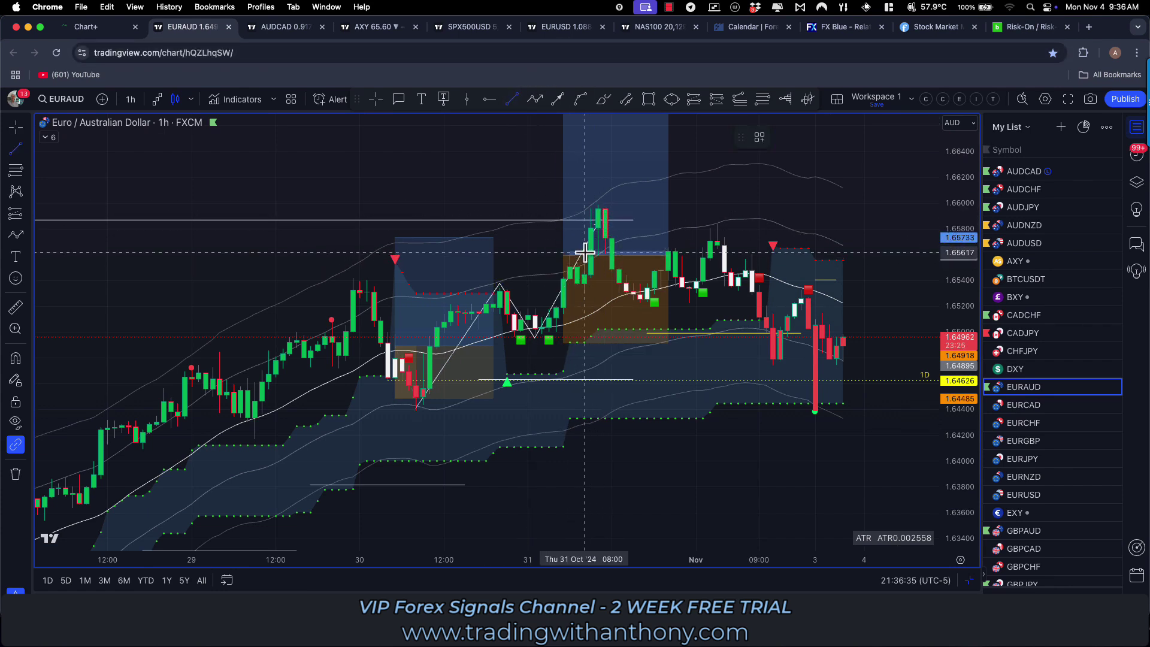
{"action": "left_click", "coordinate": [605, 251]}
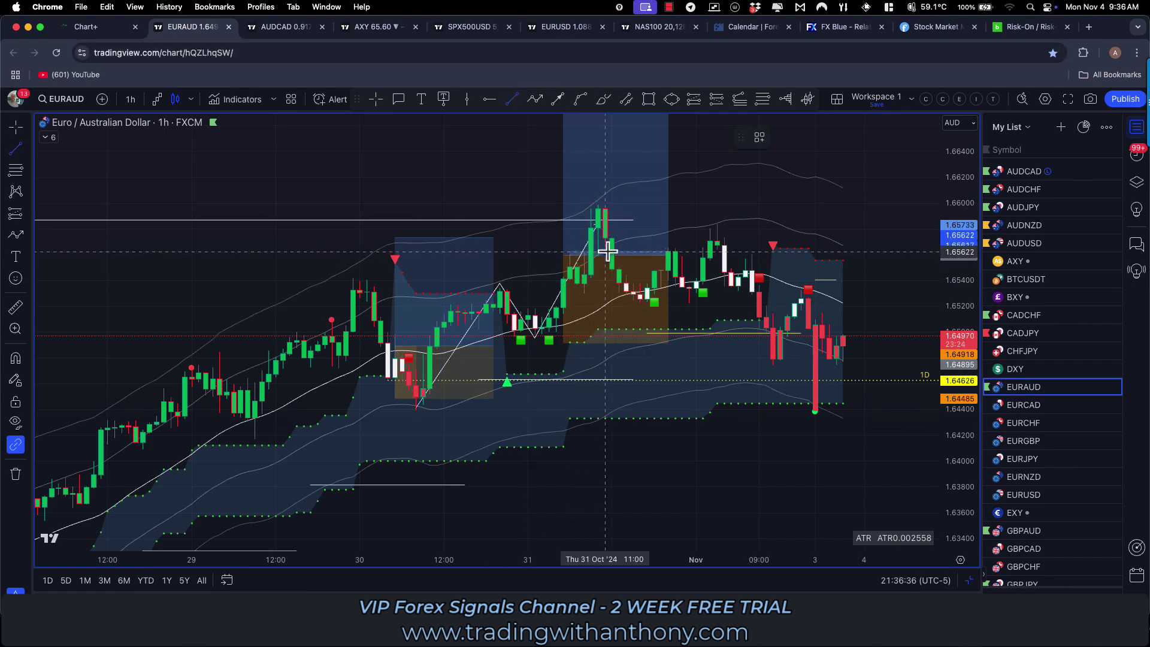
{"action": "double_click", "coordinate": [653, 256]}
{"action": "left_click", "coordinate": [526, 458]}
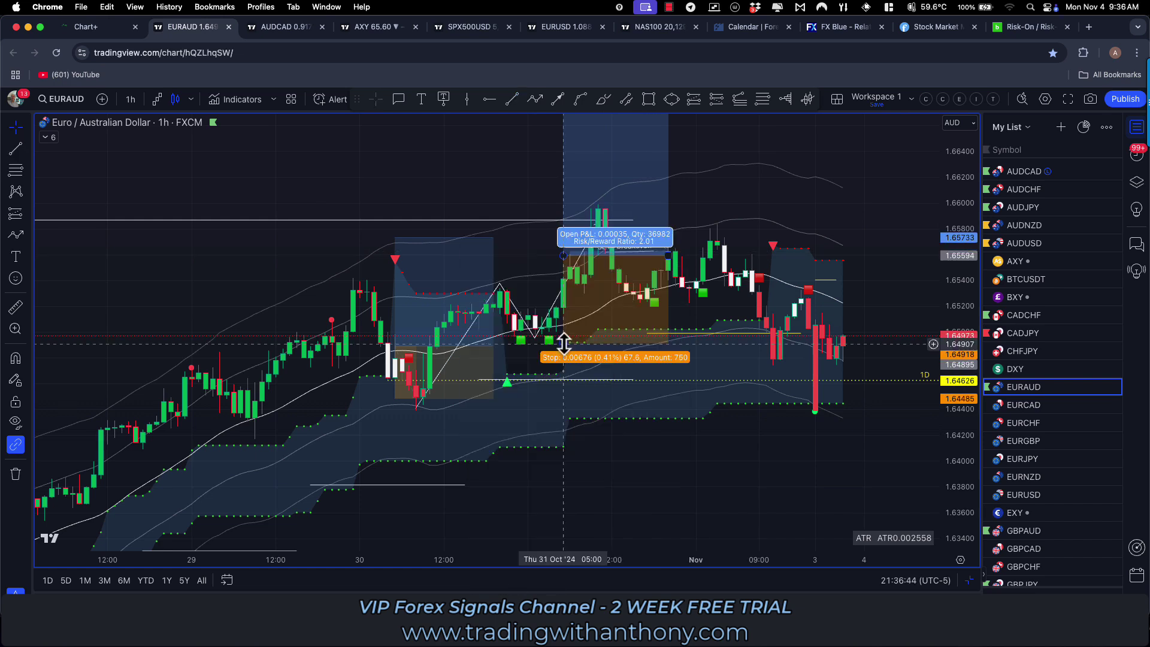
{"action": "left_click_drag", "start_coordinate": [563, 343], "coordinate": [580, 249]}
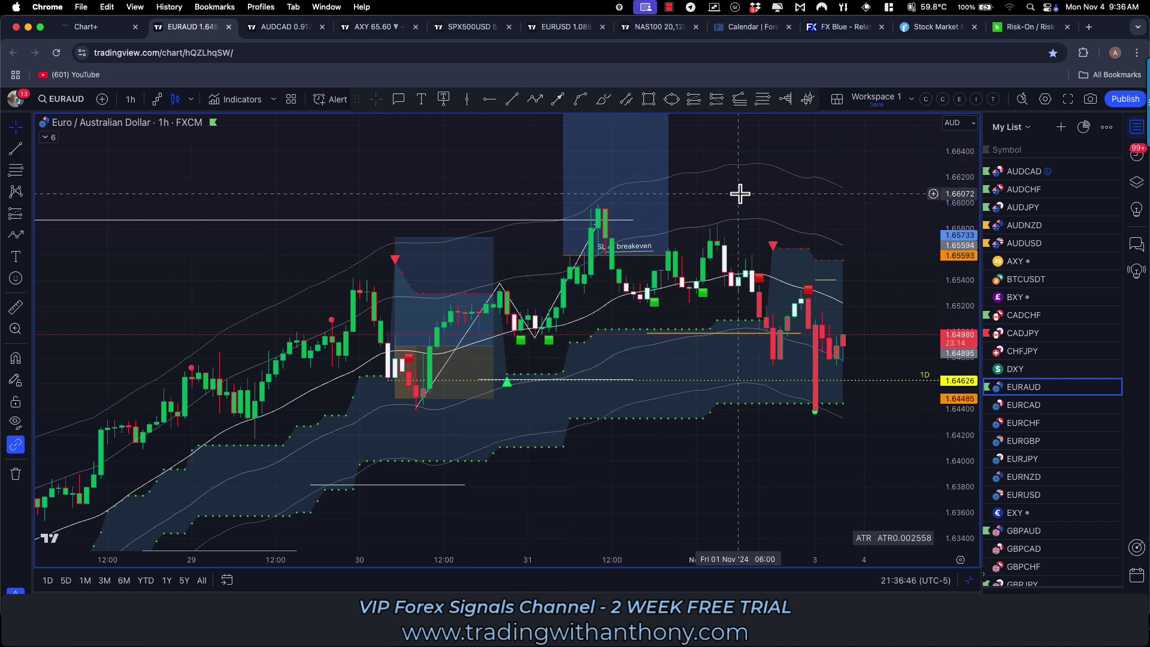
Step: Draw an ellipse around the 30 October swing low beneath the first EURAUD long position
{"action": "left_click", "coordinate": [672, 100]}
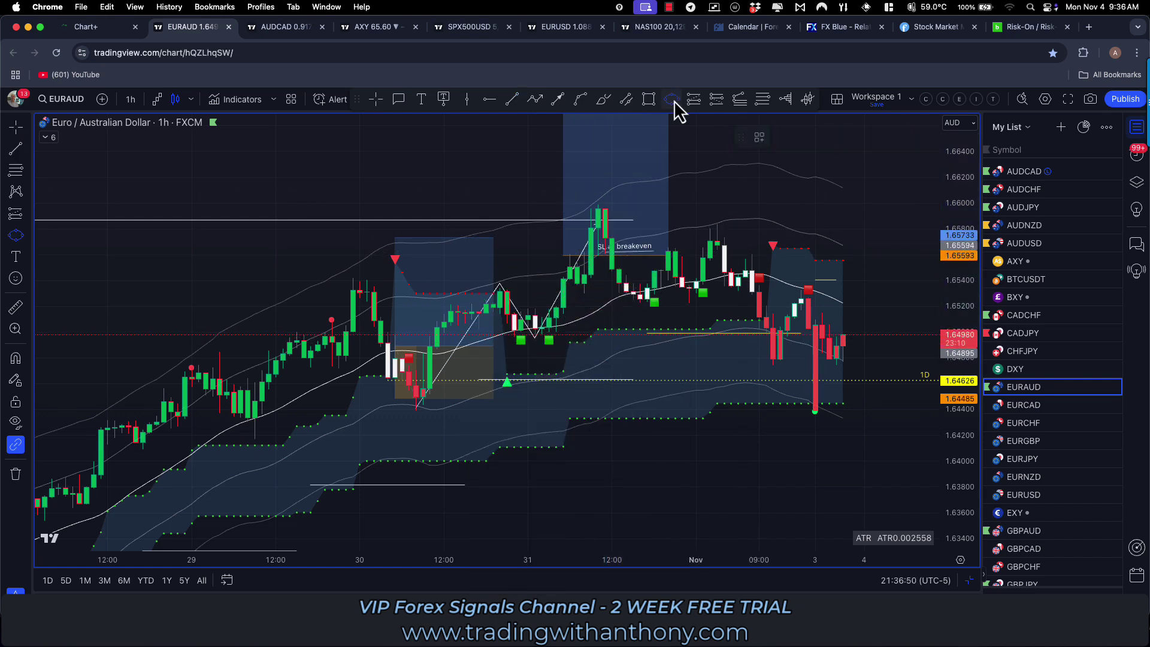
{"action": "left_click", "coordinate": [394, 403]}
{"action": "left_click", "coordinate": [419, 406]}
{"action": "left_click", "coordinate": [442, 394]}
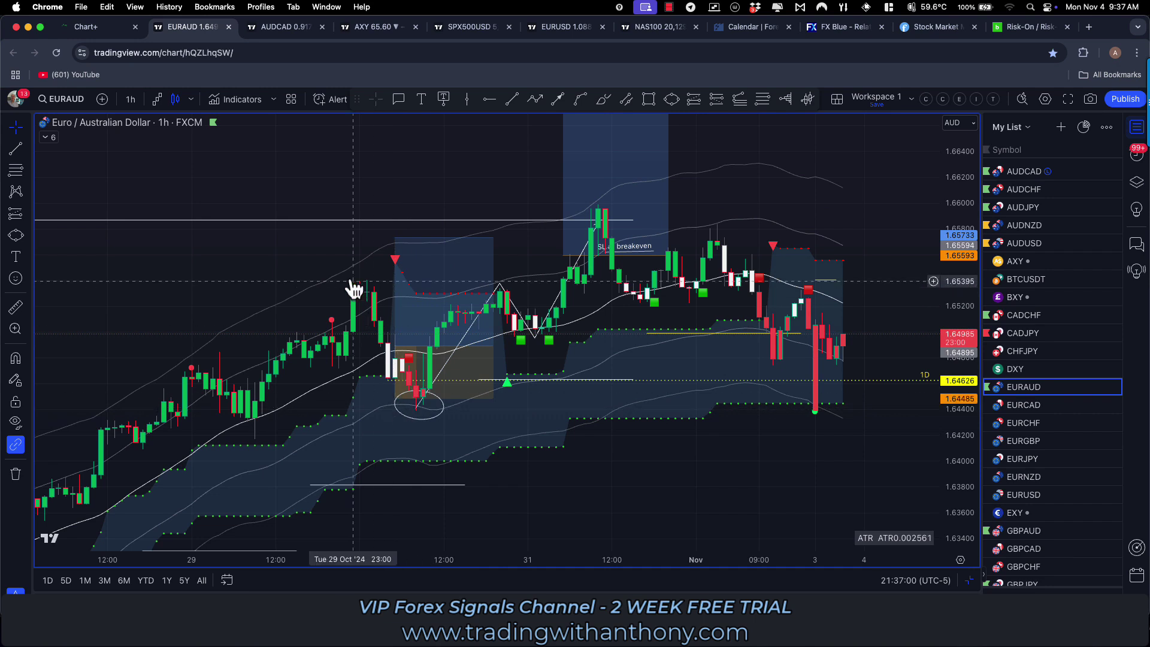
Step: Place a vertical line on the EURAUD chart at Wed 30 Oct '24 07:00
{"action": "scroll", "coordinate": [230, 263], "scroll_direction": "down", "scroll_amount": 2}
{"action": "left_click_drag", "start_coordinate": [262, 267], "coordinate": [334, 251]}
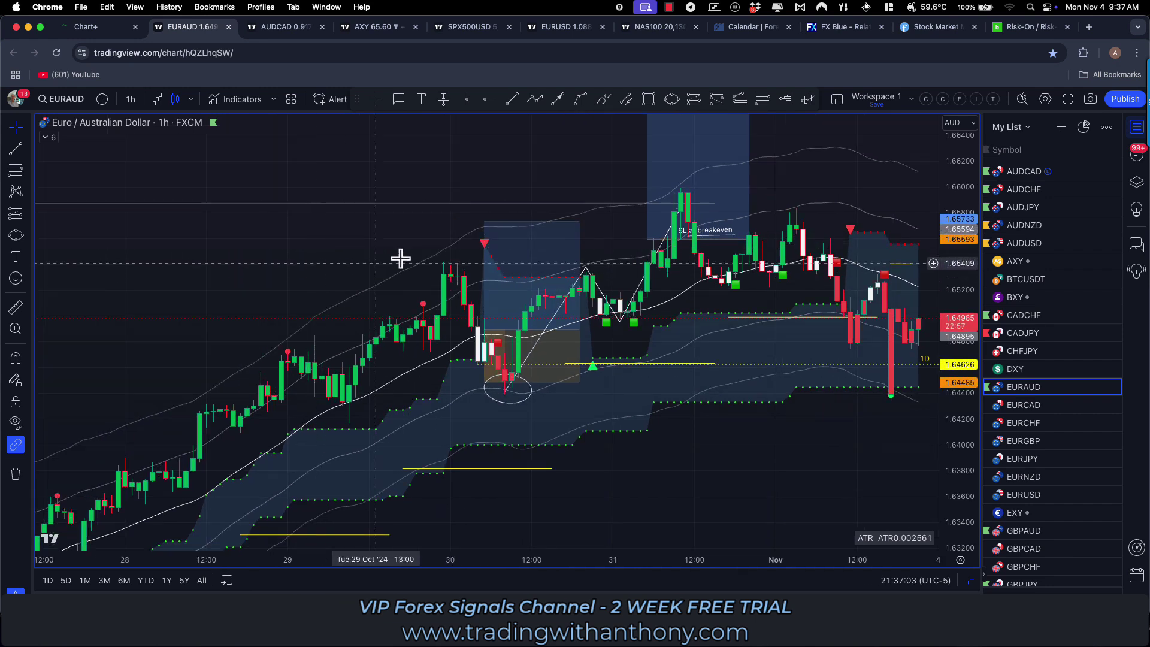
{"action": "scroll", "coordinate": [326, 267], "scroll_direction": "up", "scroll_amount": 2}
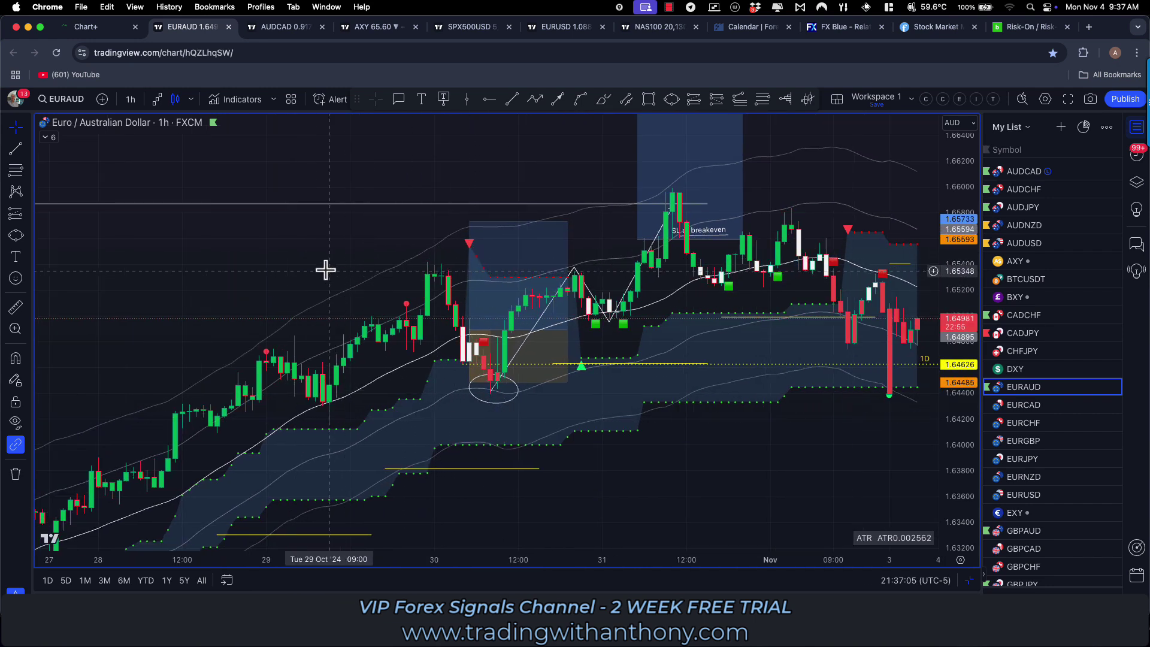
{"action": "scroll", "coordinate": [326, 264], "scroll_direction": "left", "scroll_amount": 3}
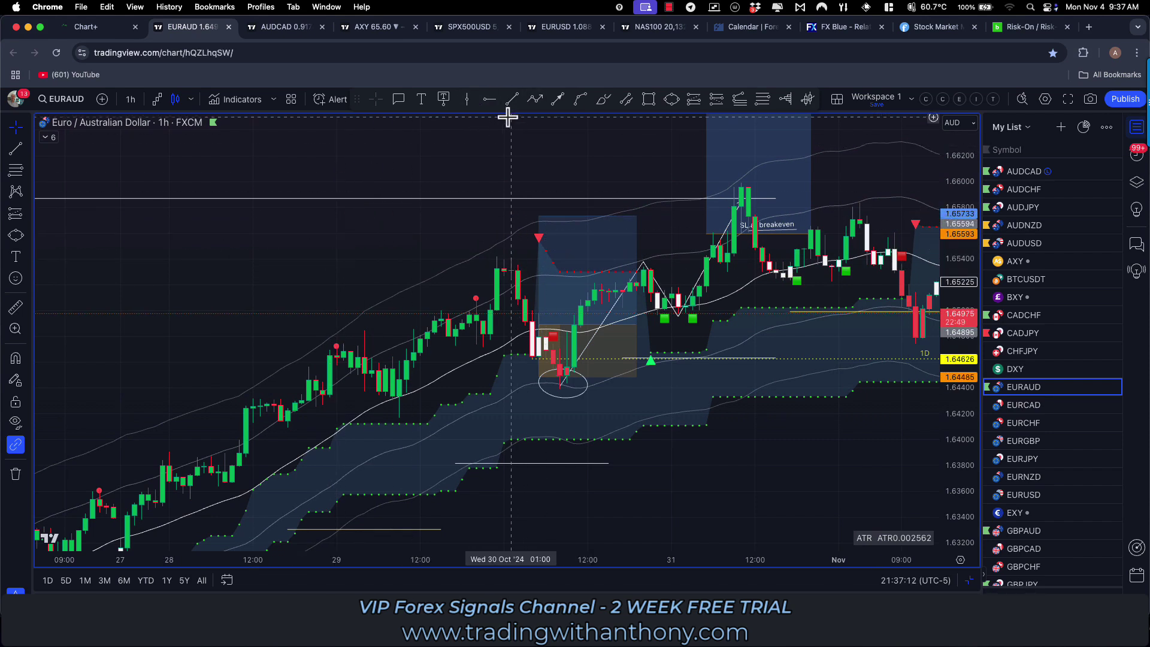
{"action": "left_click", "coordinate": [467, 101]}
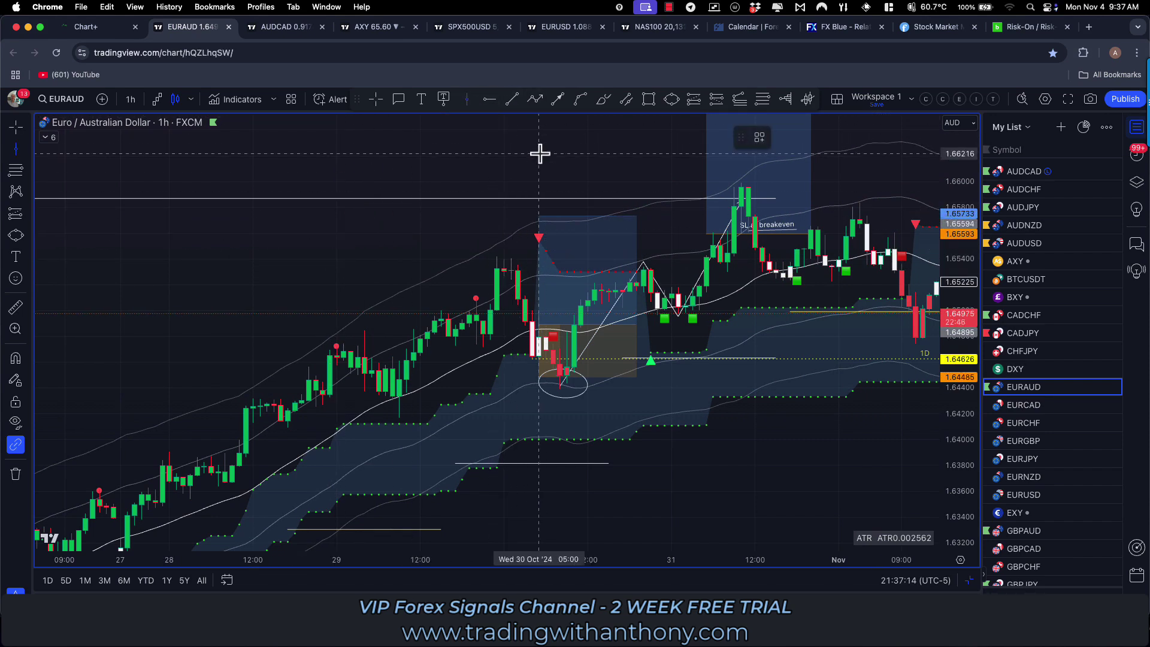
{"action": "left_click", "coordinate": [552, 150]}
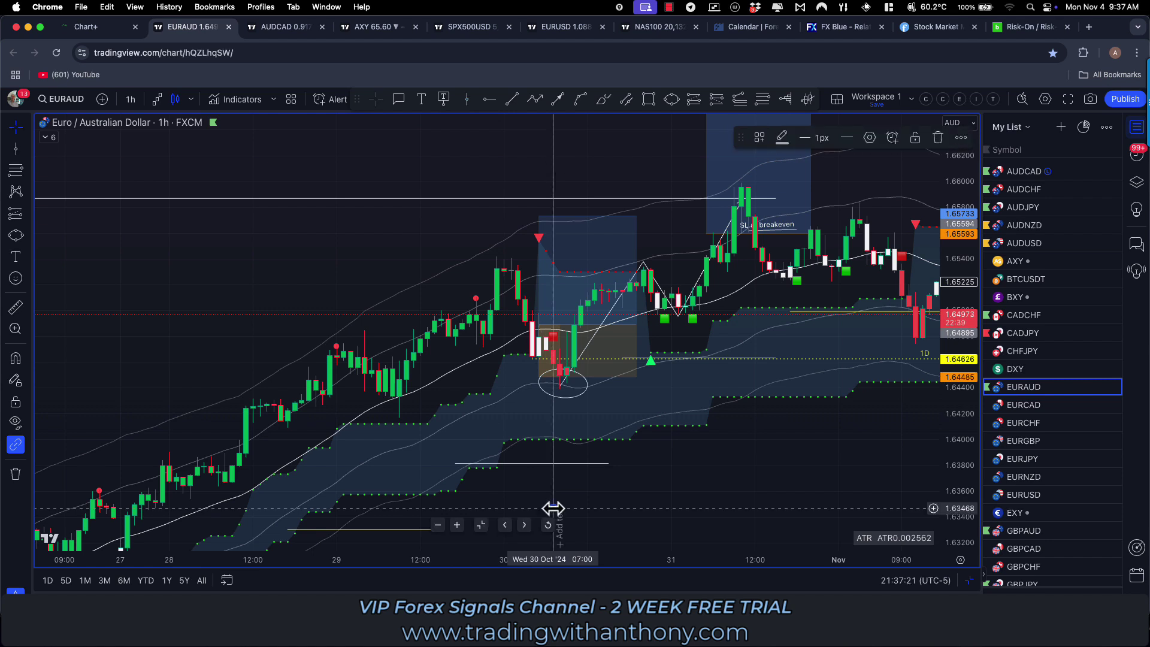
Step: Draw an arrow from below, starting near 1.64187, pointing up at the circled swing low beside the vertical line
{"action": "left_click", "coordinate": [557, 99]}
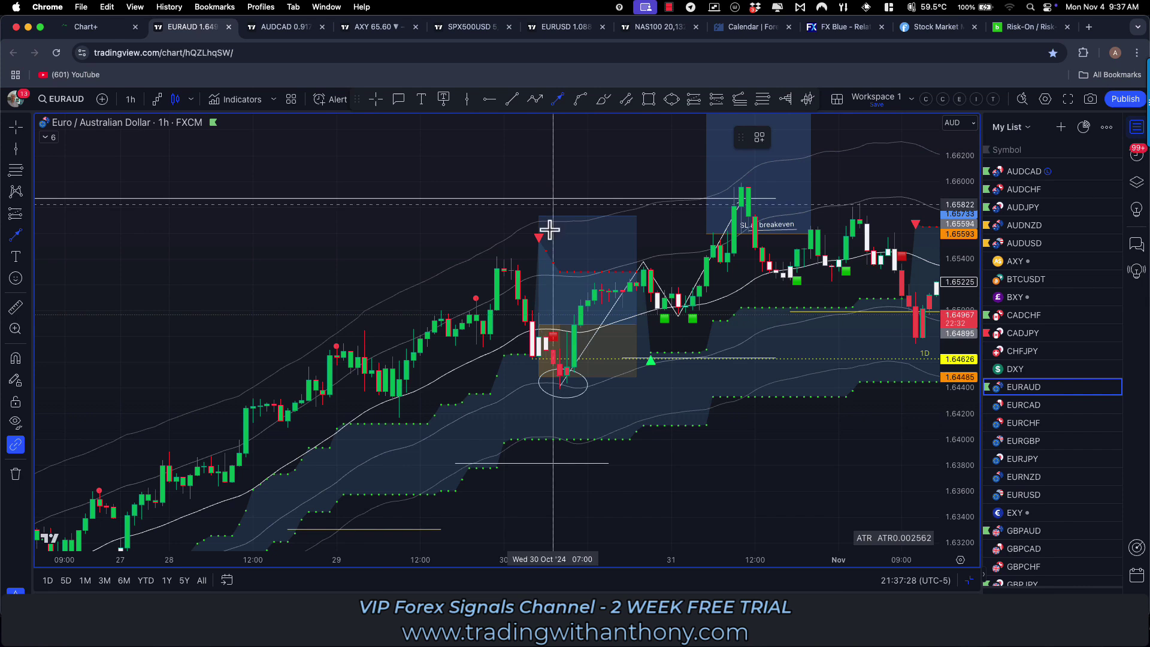
{"action": "left_click", "coordinate": [524, 413]}
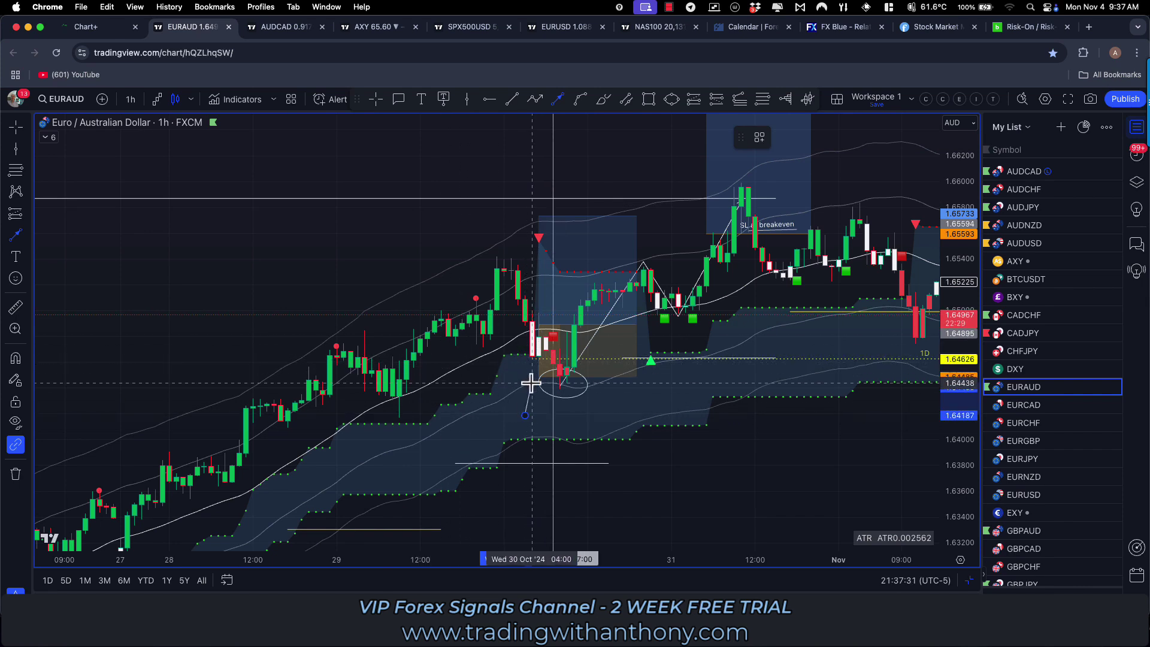
{"action": "left_click", "coordinate": [554, 384]}
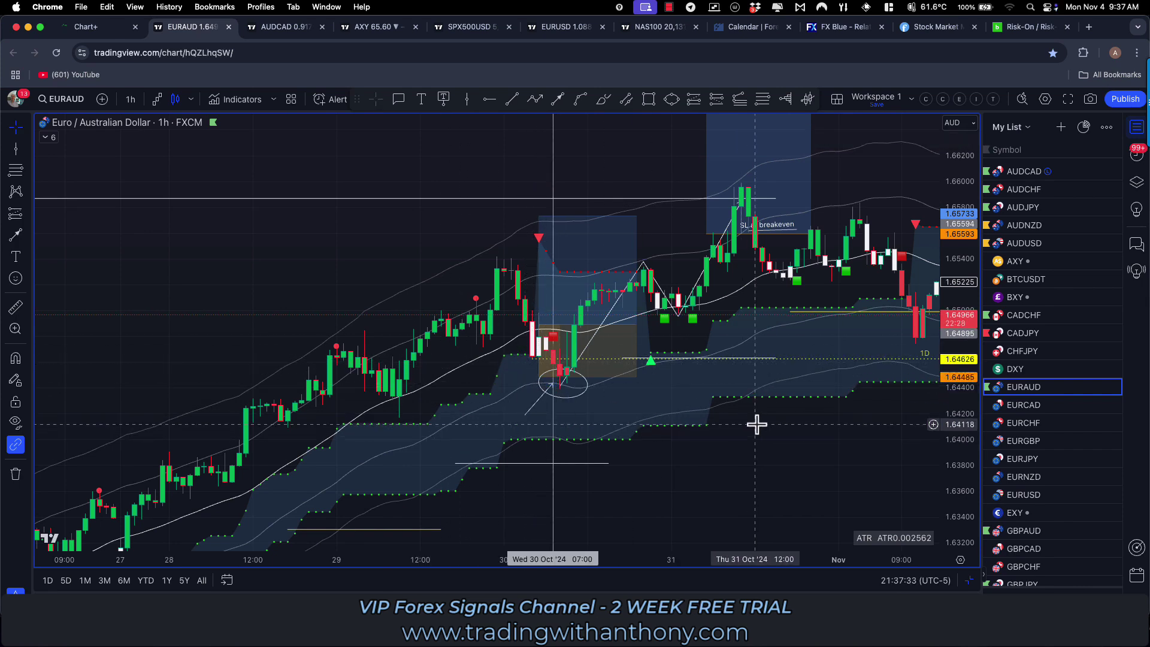
Step: Look over the EURAUD price action up to early November and open the GBPAUD chart
{"action": "scroll", "coordinate": [710, 197], "scroll_direction": "right", "scroll_amount": 3}
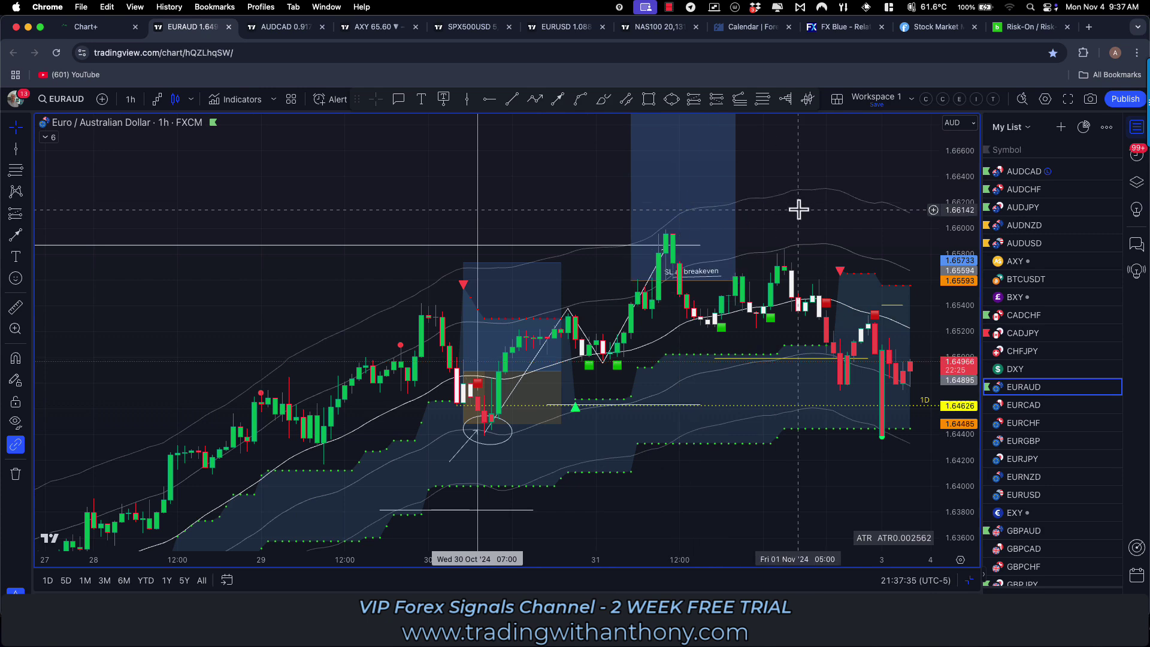
{"action": "scroll", "coordinate": [800, 205], "scroll_direction": "right", "scroll_amount": 3}
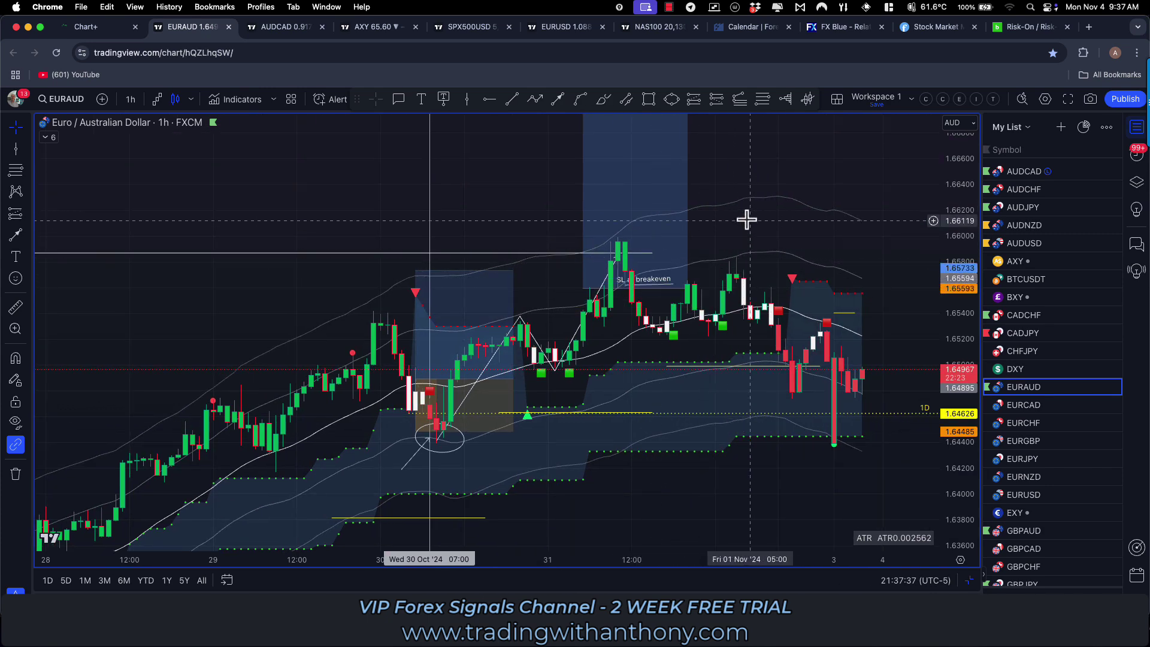
{"action": "left_click_drag", "start_coordinate": [747, 219], "coordinate": [772, 193]}
{"action": "left_click", "coordinate": [1028, 530]}
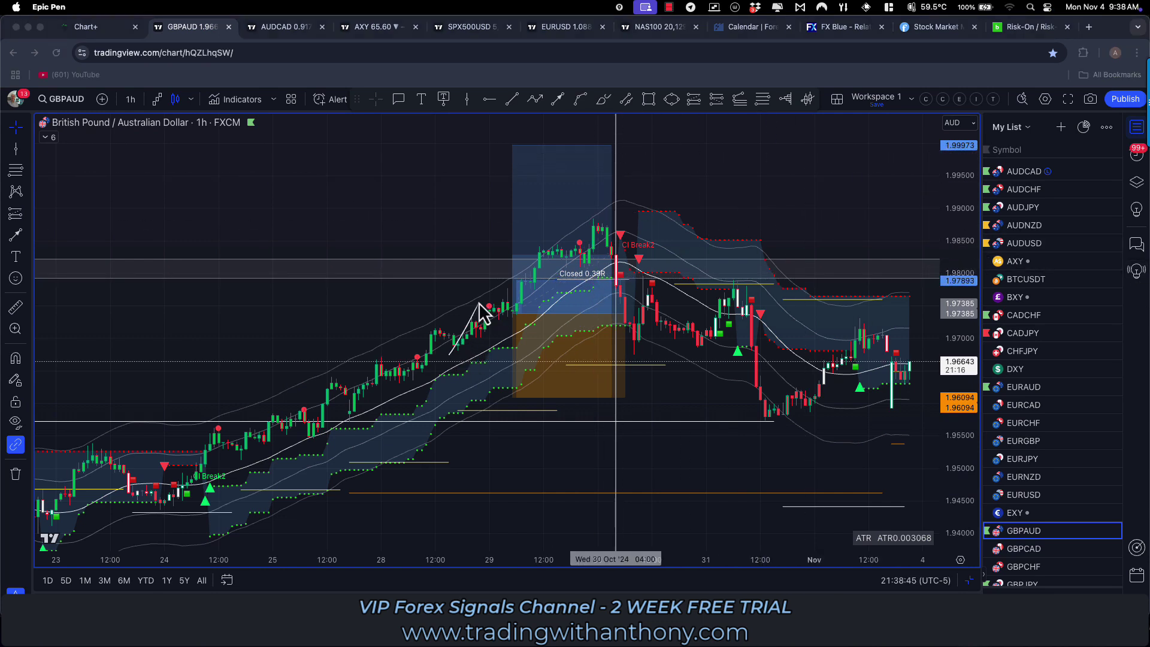
Step: With Epic Pen, sketch the GBPAUD swings up to the 30 October high and the following drop, circling "Closed 0.39R" with an arrow below
{"action": "mouse_move", "coordinate": [479, 304]}
{"action": "left_mouse_down"}
{"action": "mouse_move", "coordinate": [501, 270]}
{"action": "mouse_move", "coordinate": [519, 304]}
{"action": "mouse_move", "coordinate": [532, 240]}
{"action": "left_mouse_up"}
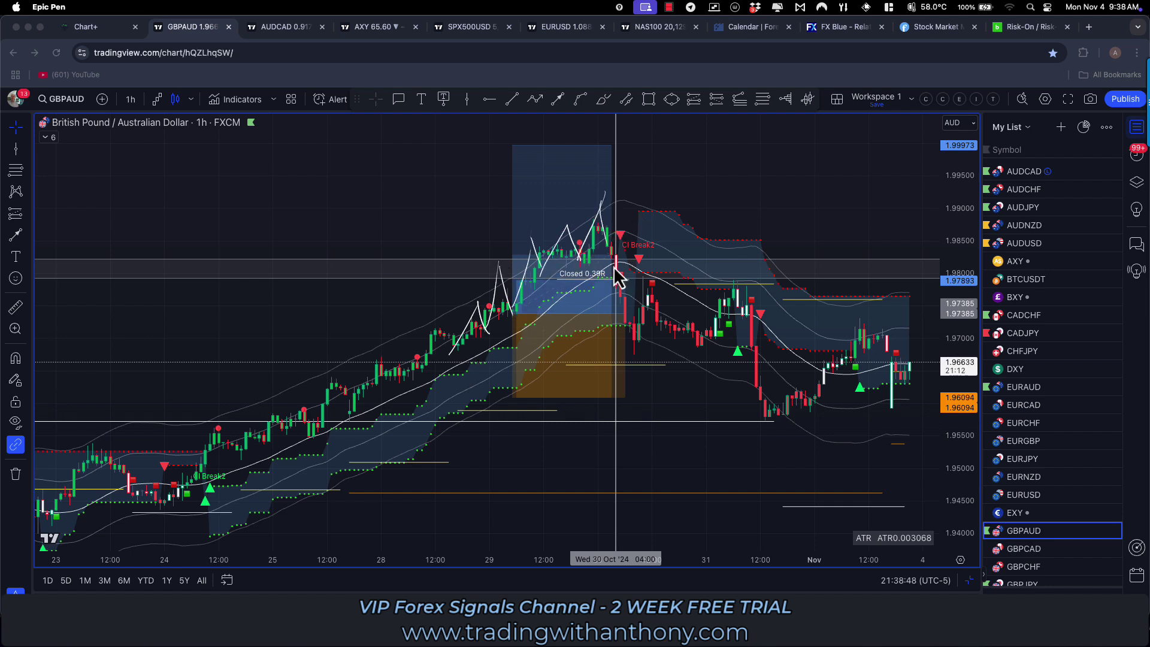
{"action": "left_click_drag", "start_coordinate": [611, 282], "coordinate": [748, 311]}
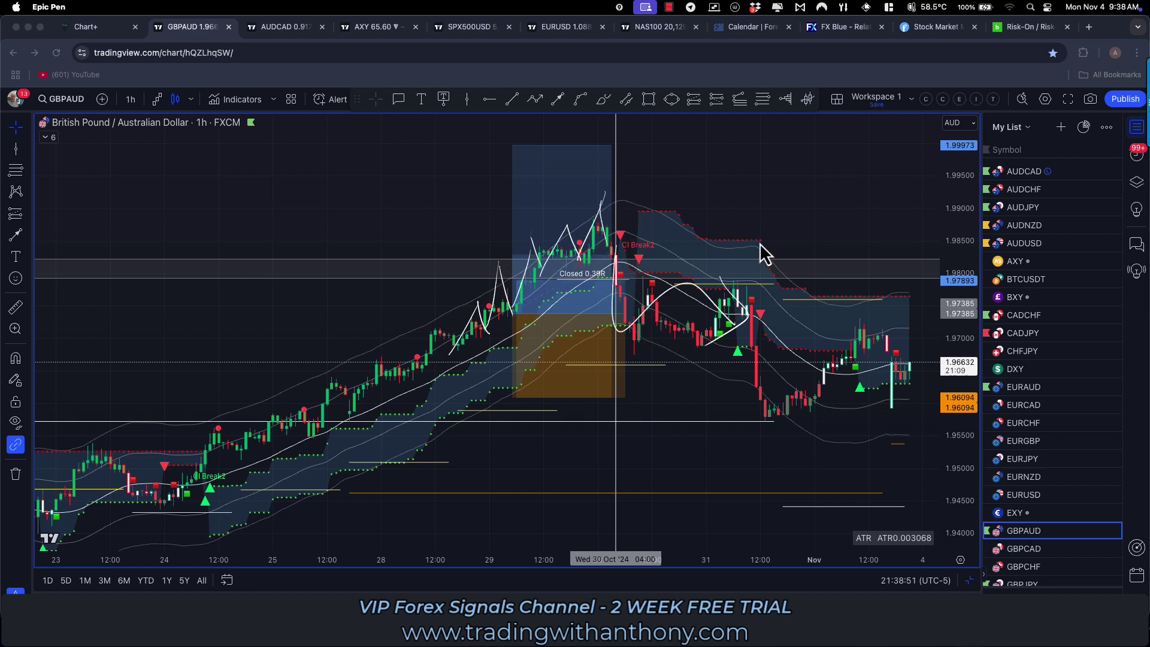
{"action": "mouse_move", "coordinate": [616, 262]}
{"action": "left_mouse_down"}
{"action": "mouse_move", "coordinate": [625, 291]}
{"action": "mouse_move", "coordinate": [604, 279]}
{"action": "left_mouse_up"}
{"action": "left_click_drag", "start_coordinate": [591, 312], "coordinate": [591, 284]}
{"action": "left_click_drag", "start_coordinate": [584, 295], "coordinate": [602, 293]}
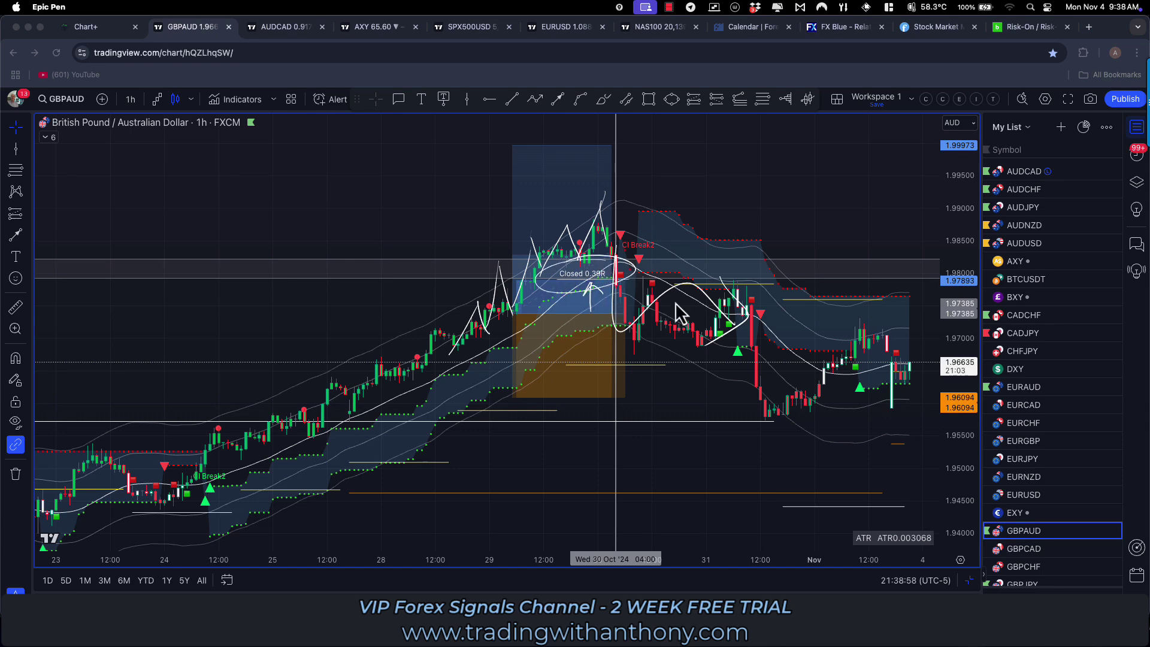
Step: Open the GBPJPY chart and bring the 25 October price action before the existing long positions into view
{"action": "scroll", "coordinate": [1039, 418], "scroll_direction": "down", "scroll_amount": 5}
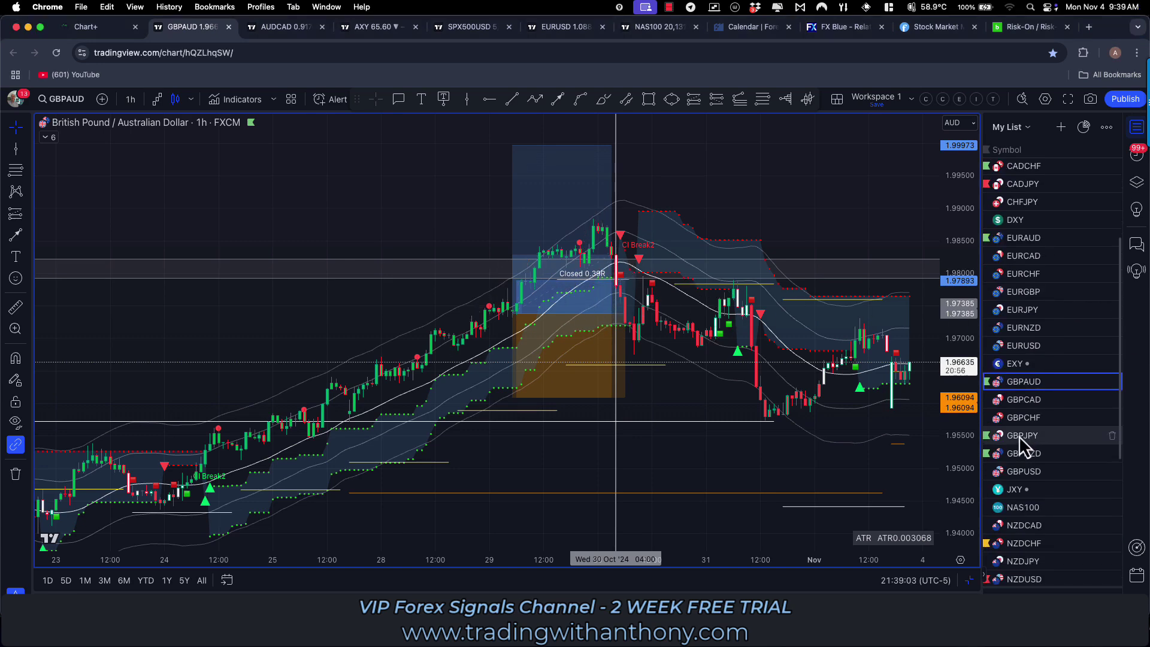
{"action": "left_click", "coordinate": [1024, 438]}
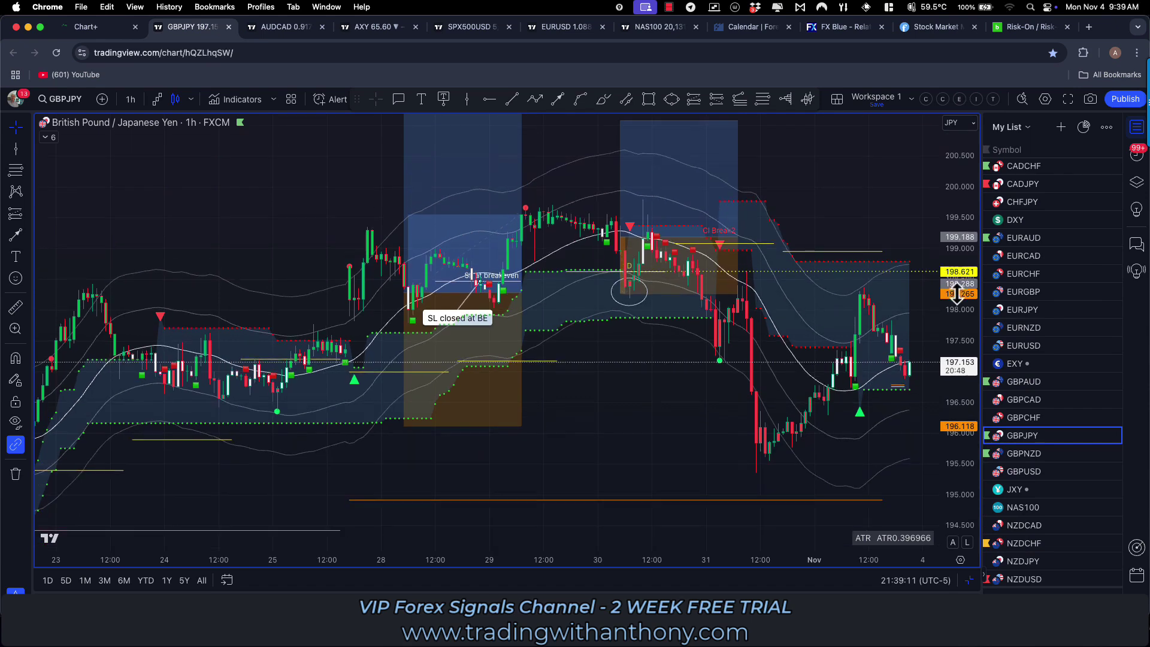
{"action": "left_click_drag", "start_coordinate": [663, 392], "coordinate": [646, 440]}
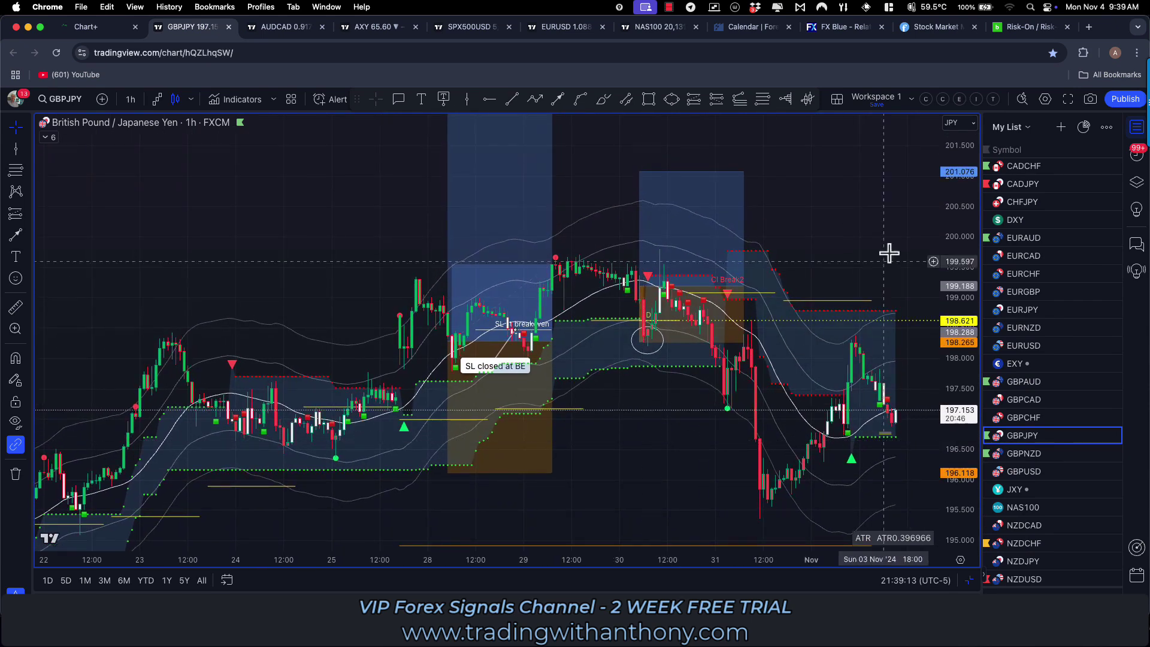
{"action": "mouse_move", "coordinate": [410, 366]}
{"action": "left_mouse_down"}
{"action": "mouse_move", "coordinate": [424, 379]}
{"action": "mouse_move", "coordinate": [410, 369]}
{"action": "left_mouse_up"}
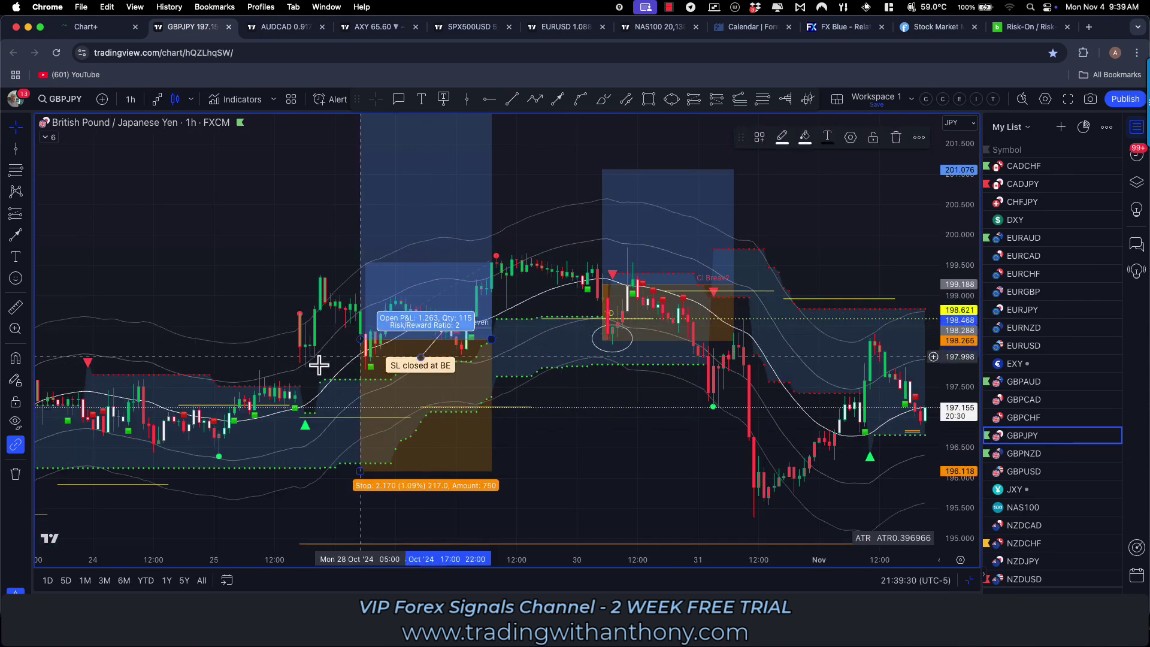
{"action": "left_click", "coordinate": [329, 416]}
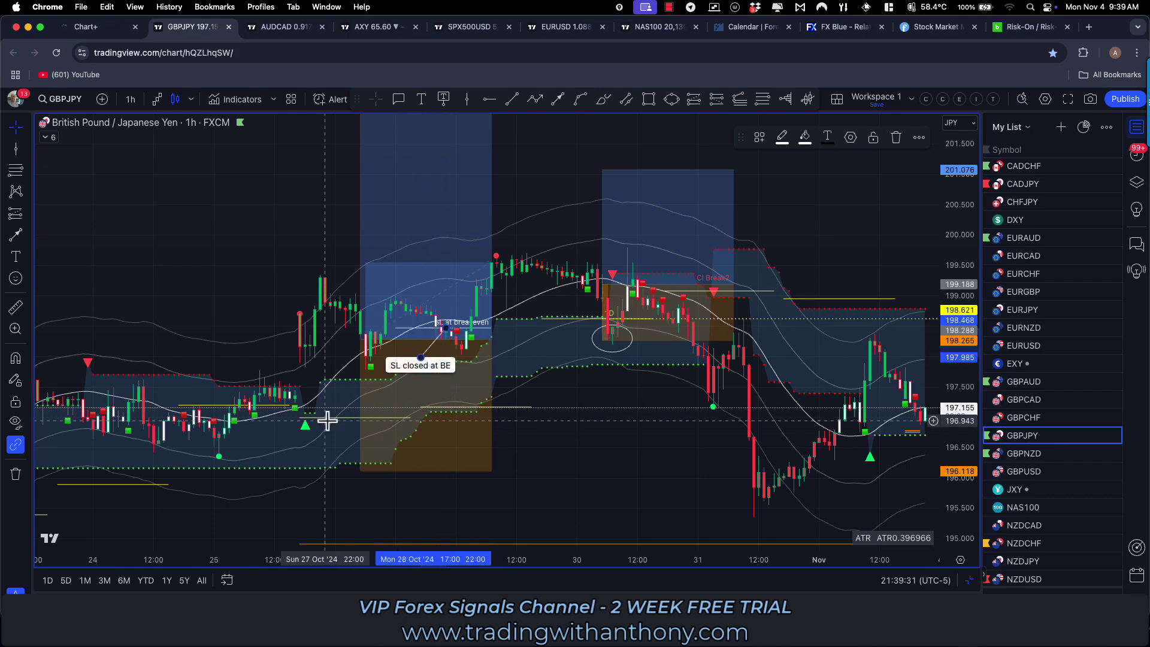
{"action": "left_click_drag", "start_coordinate": [256, 309], "coordinate": [294, 309]}
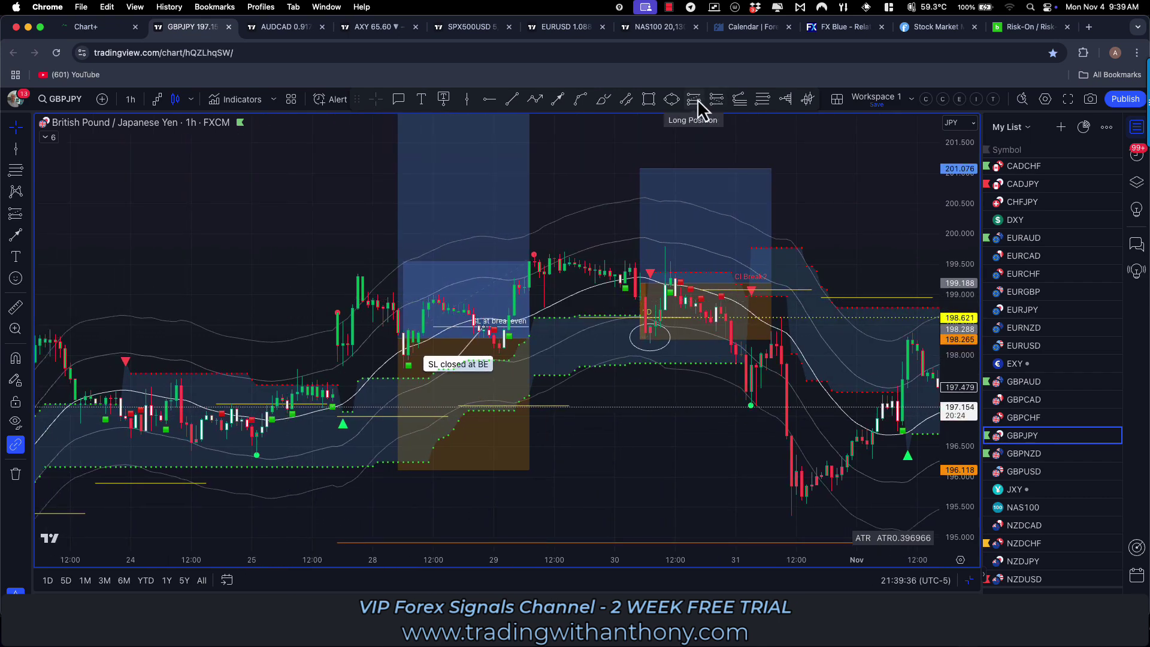
Step: Place a narrow long position at Fri 25 Oct '24 08:00 with entry 197.130 and target 198.936, and move its stop to 197.129
{"action": "left_click", "coordinate": [696, 102]}
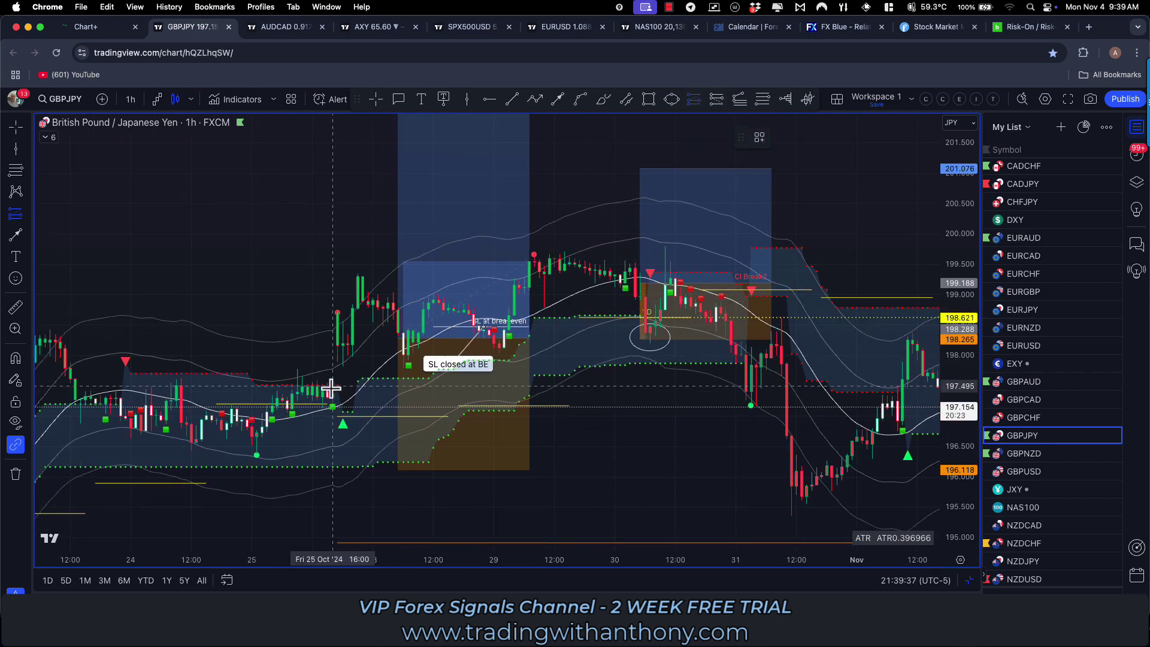
{"action": "left_click", "coordinate": [292, 408]}
{"action": "left_click_drag", "start_coordinate": [292, 354], "coordinate": [292, 298]}
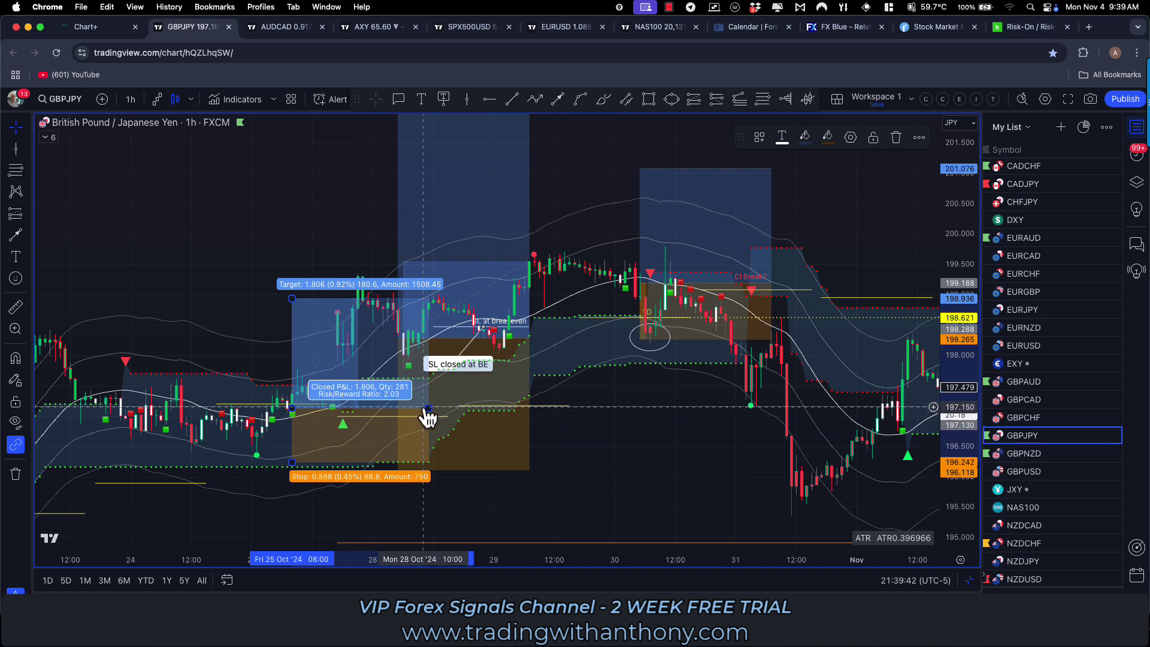
{"action": "left_click_drag", "start_coordinate": [428, 409], "coordinate": [318, 407]}
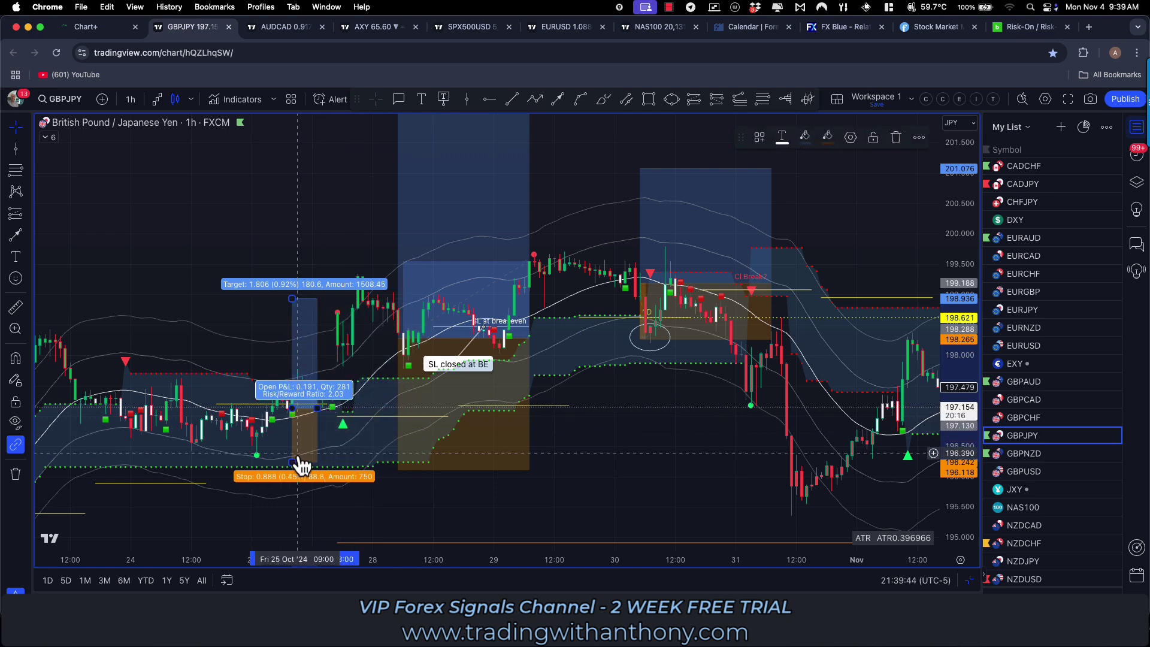
{"action": "mouse_move", "coordinate": [292, 462]}
{"action": "left_mouse_down"}
{"action": "mouse_move", "coordinate": [292, 408]}
{"action": "mouse_move", "coordinate": [353, 408]}
{"action": "left_mouse_up"}
{"action": "left_click_drag", "start_coordinate": [337, 215], "coordinate": [282, 215]}
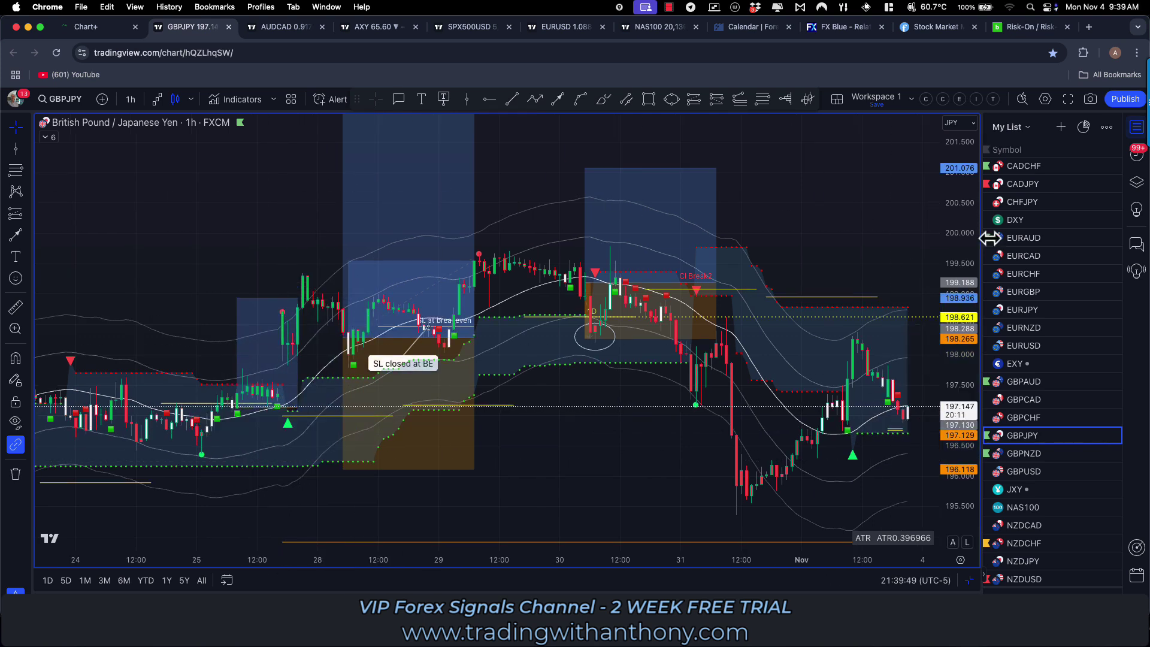
Step: With Epic Pen, mark the GBPJPY breakeven level and sketch the swings up to the 29 October high, and clear the ink
{"action": "left_click", "coordinate": [1148, 103]}
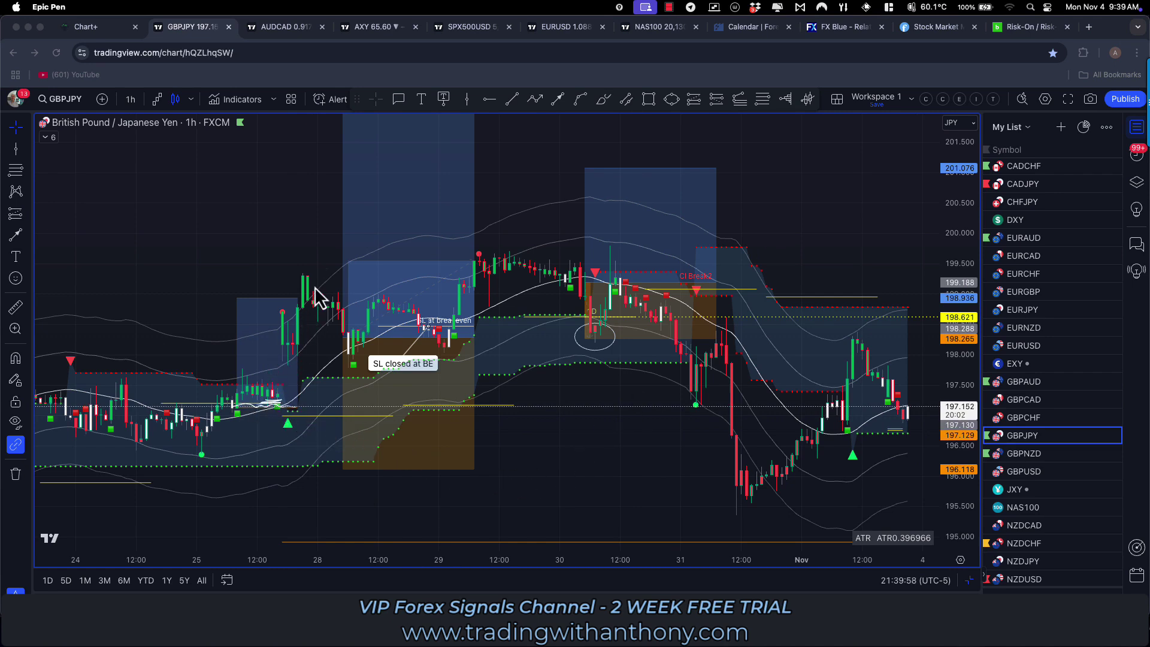
{"action": "mouse_move", "coordinate": [281, 311]}
{"action": "left_mouse_down"}
{"action": "mouse_move", "coordinate": [416, 344]}
{"action": "mouse_move", "coordinate": [501, 249]}
{"action": "left_mouse_up"}
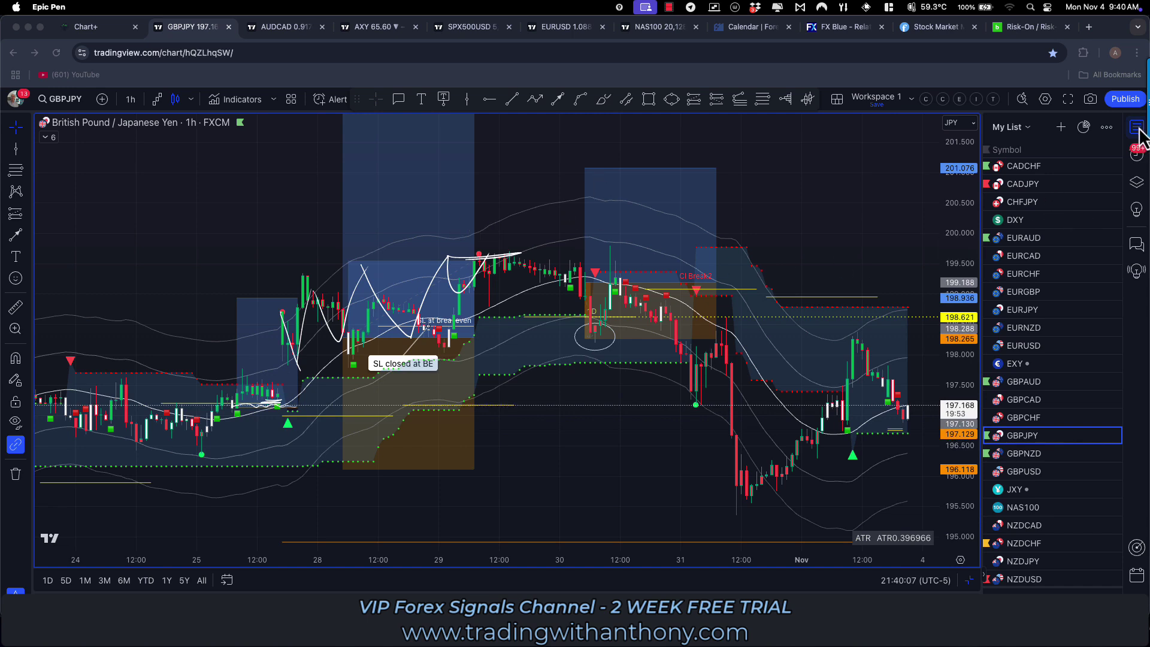
{"action": "key", "text": "ctrl+shift+7"}
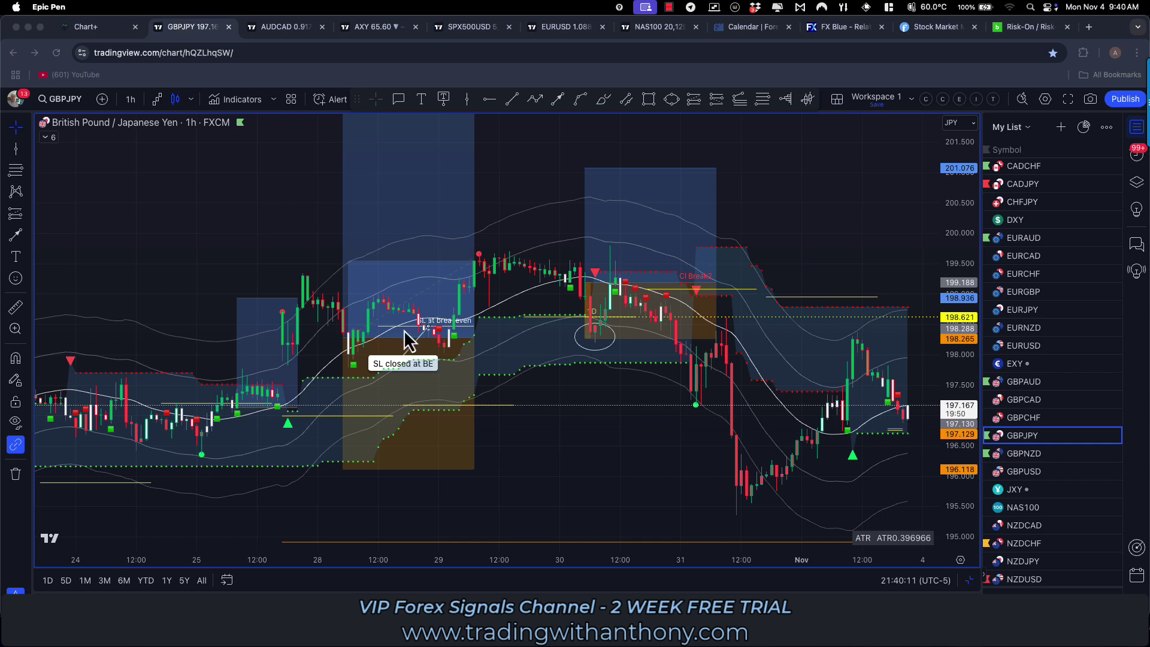
{"action": "left_click", "coordinate": [256, 313]}
{"action": "left_click_drag", "start_coordinate": [239, 298], "coordinate": [237, 260]}
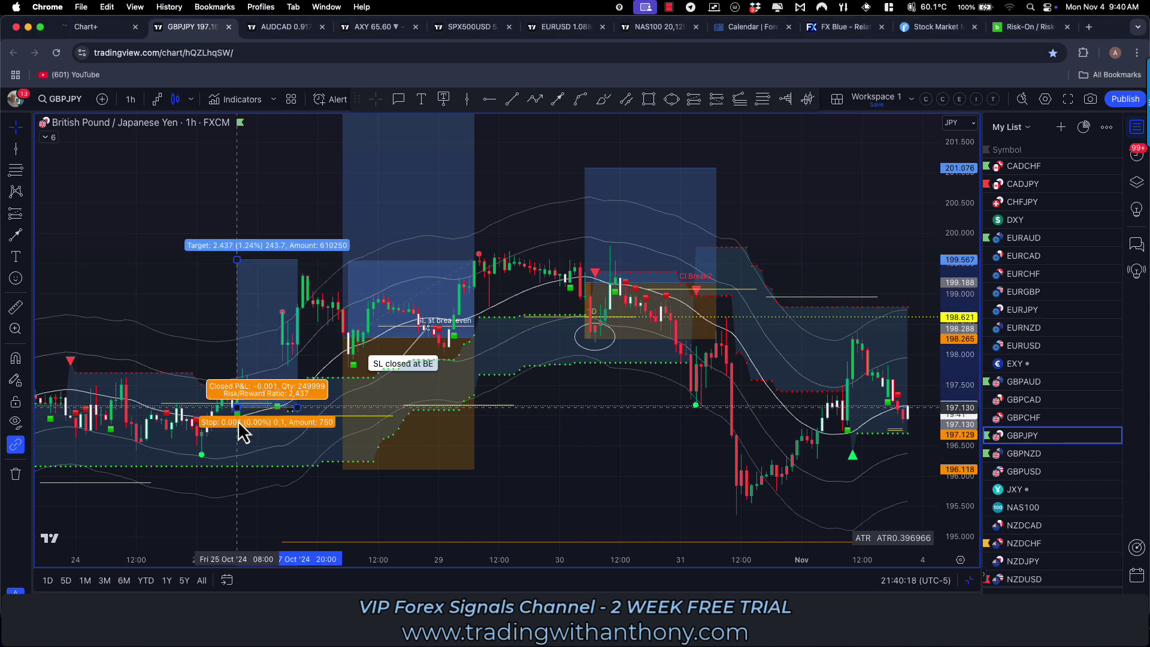
{"action": "left_click_drag", "start_coordinate": [237, 408], "coordinate": [232, 408]}
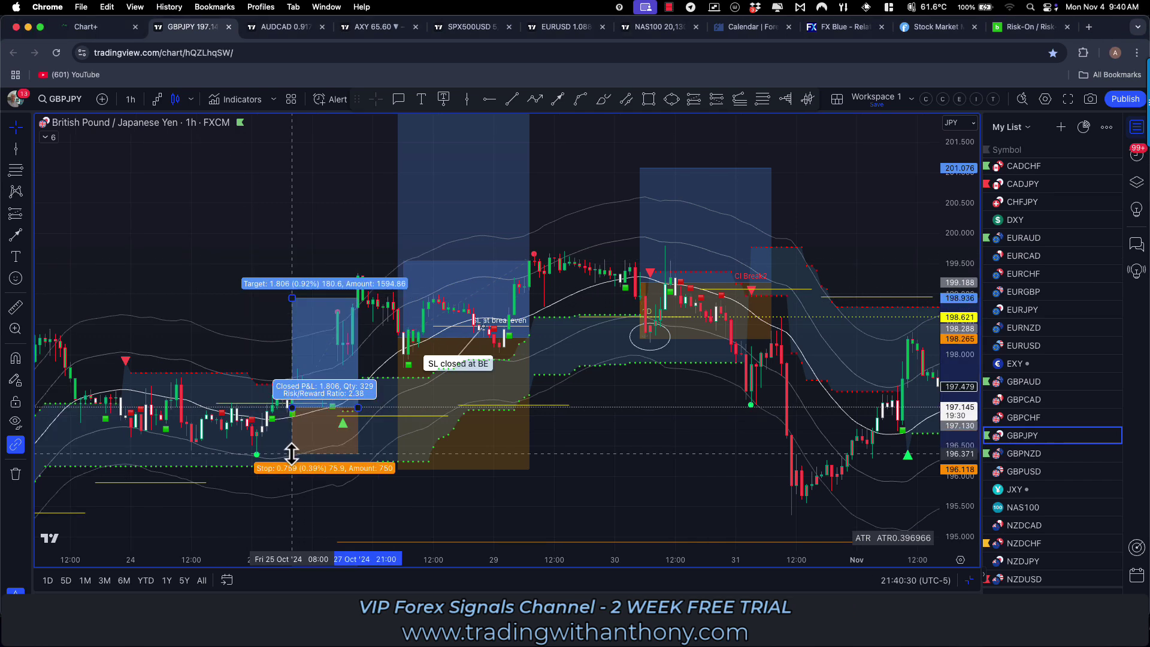
Step: Set the 25 October GBPJPY long position's stop to 196.331 and its target to 199.528 for a risk/reward ratio of 3
{"action": "left_click_drag", "start_coordinate": [291, 454], "coordinate": [290, 456]}
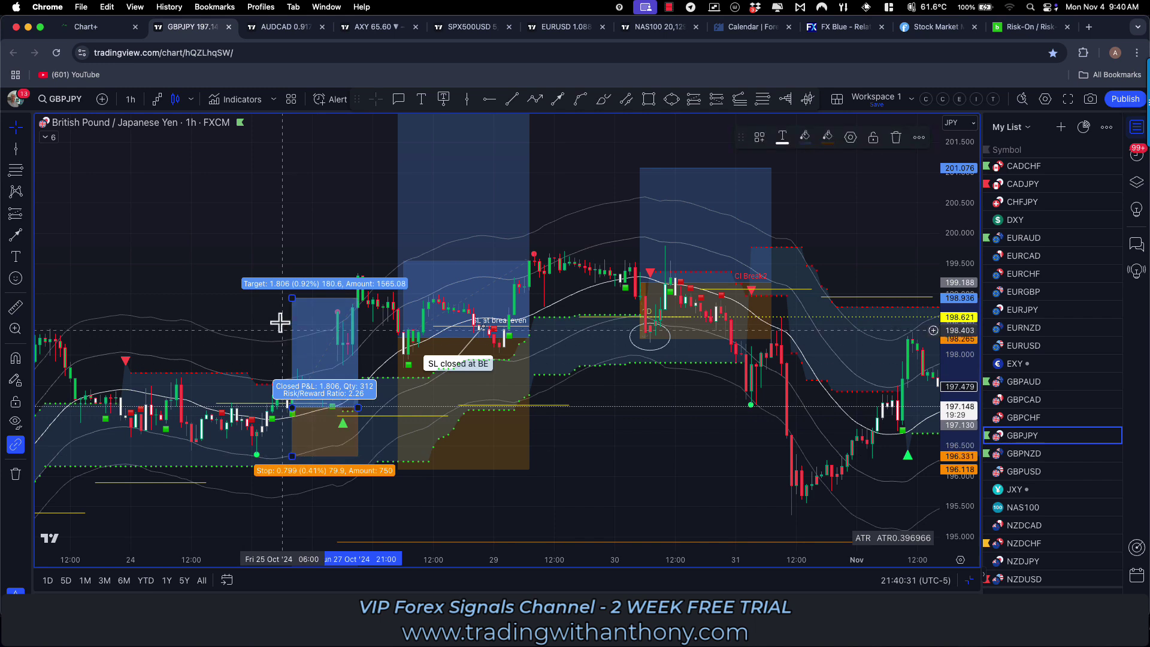
{"action": "left_click_drag", "start_coordinate": [291, 297], "coordinate": [290, 262]}
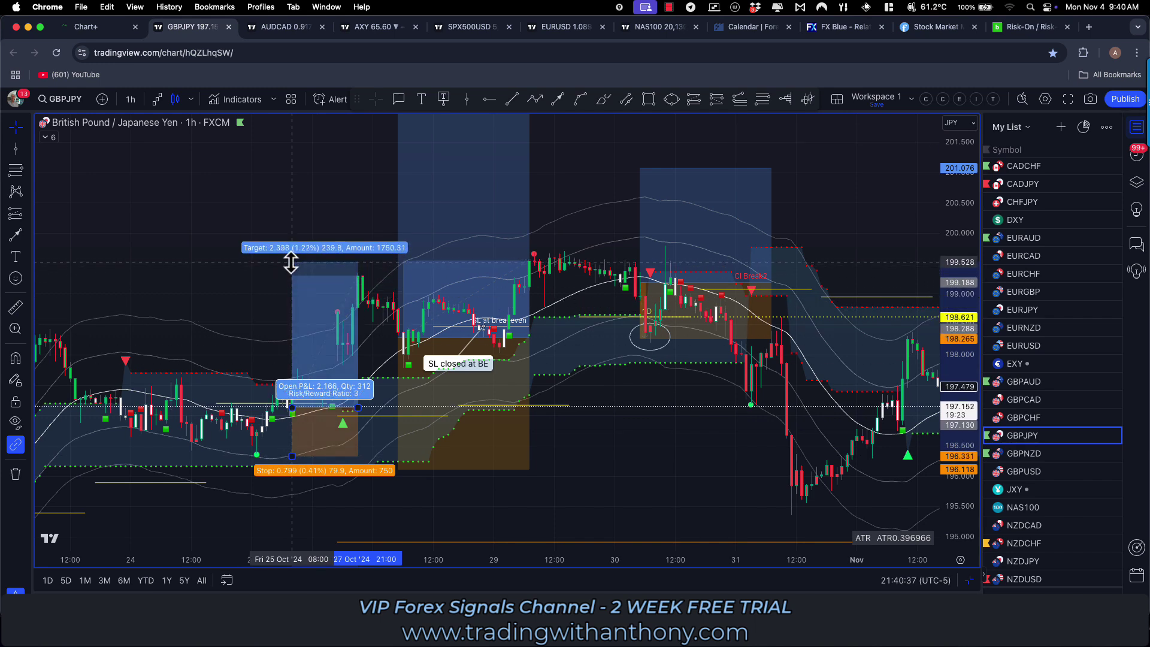
{"action": "scroll", "coordinate": [315, 298], "scroll_direction": "up", "scroll_amount": 1}
{"action": "left_click_drag", "start_coordinate": [519, 169], "coordinate": [505, 168]}
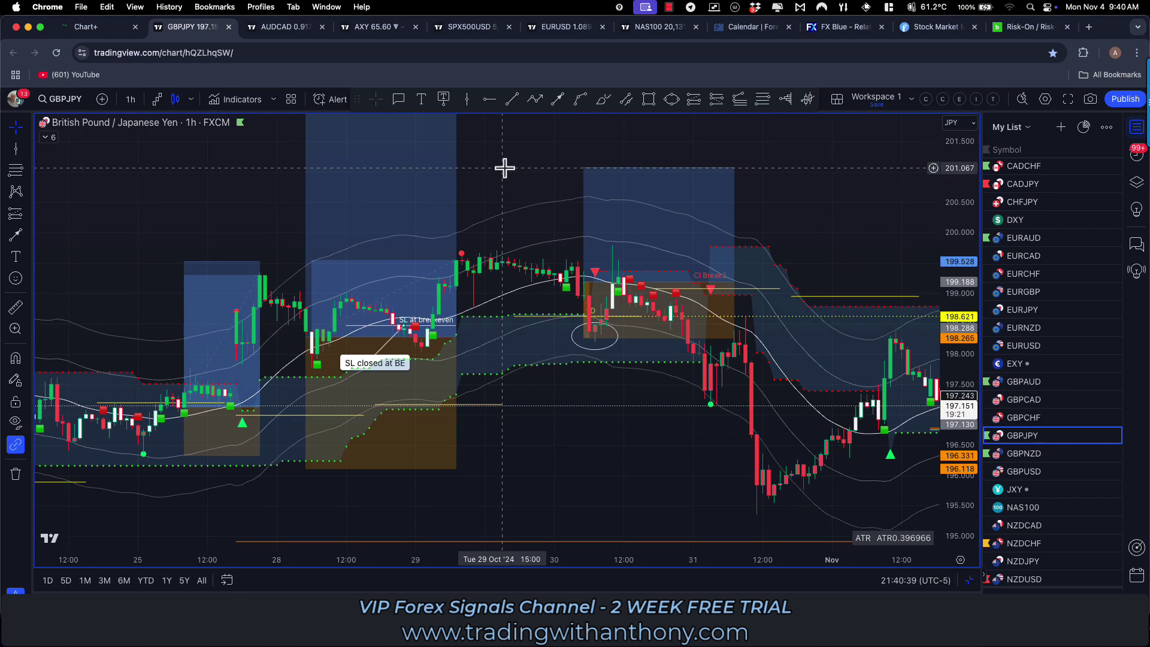
Step: Open the GBPNZD chart and compress the price scale to fit the whole 29 October long position up to its 2.19635 target
{"action": "scroll", "coordinate": [607, 484], "scroll_direction": "down", "scroll_amount": 1}
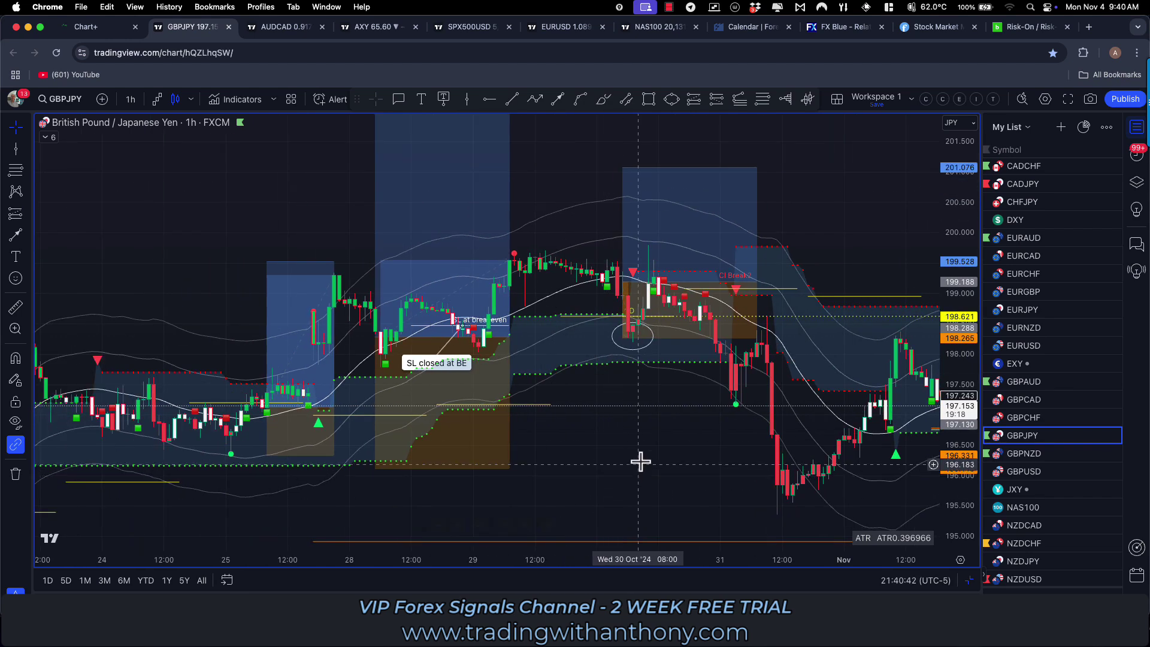
{"action": "left_click_drag", "start_coordinate": [637, 457], "coordinate": [581, 457]}
{"action": "left_click", "coordinate": [1029, 455]}
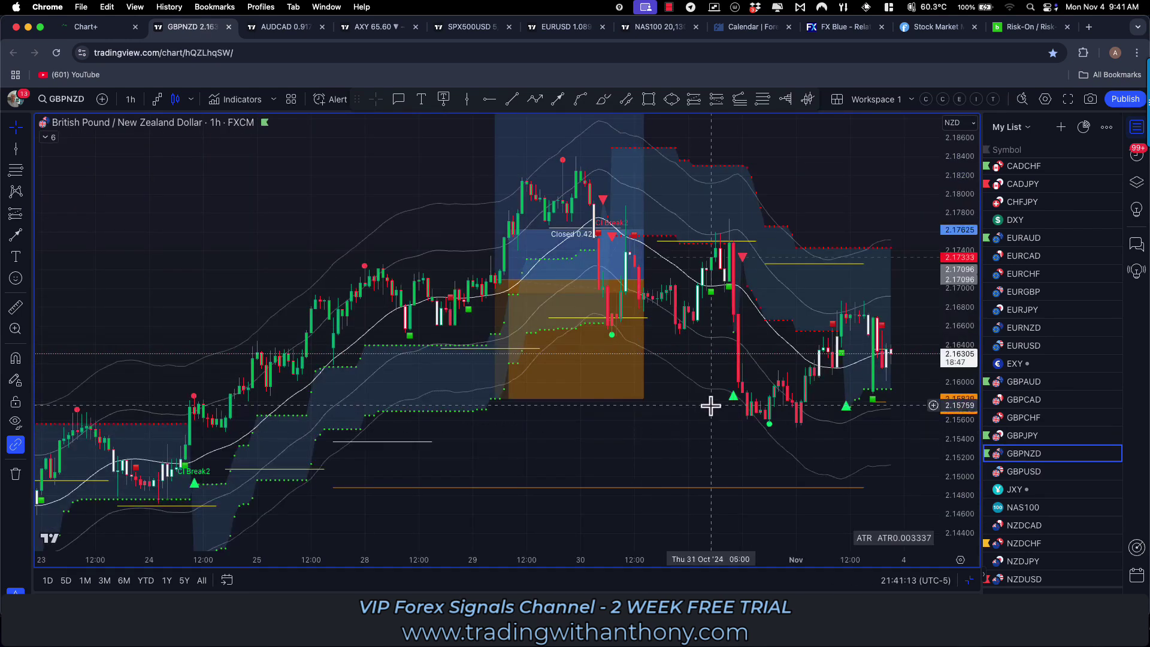
{"action": "left_click_drag", "start_coordinate": [695, 421], "coordinate": [658, 460]}
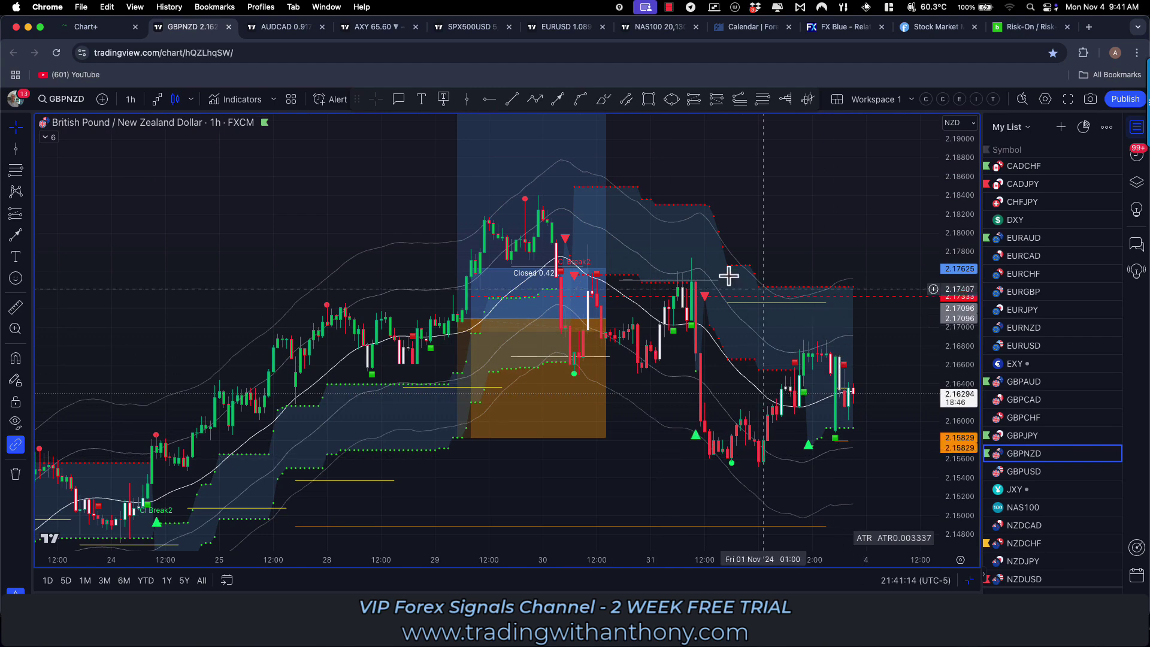
{"action": "left_click_drag", "start_coordinate": [955, 224], "coordinate": [950, 277]}
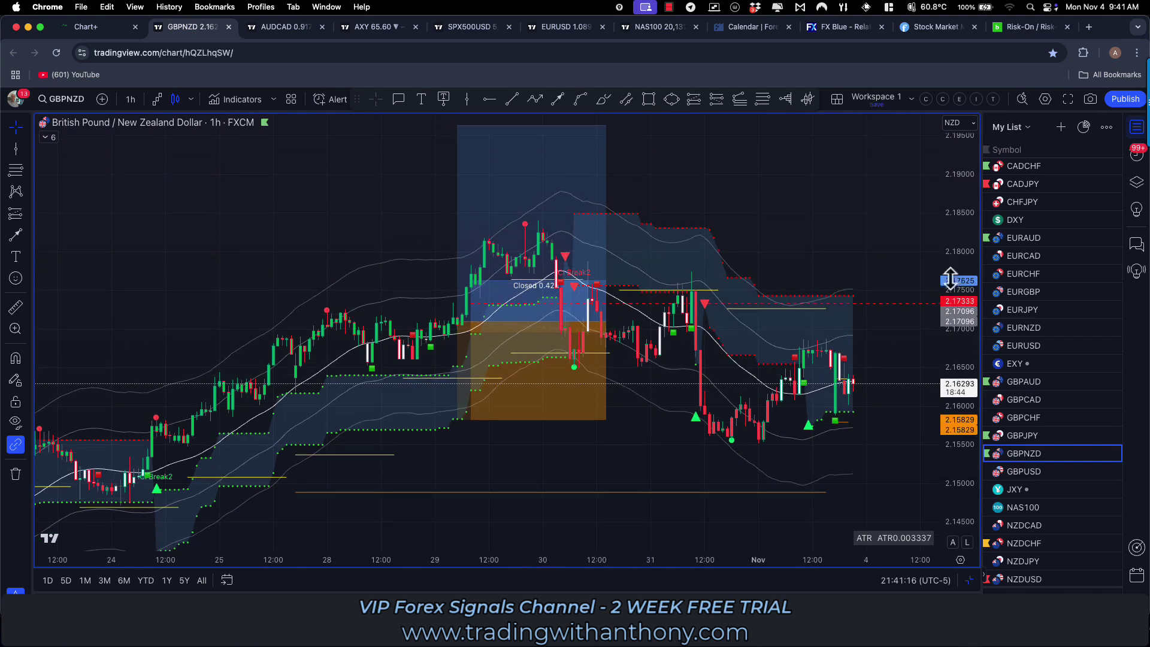
{"action": "left_click_drag", "start_coordinate": [822, 197], "coordinate": [793, 213]}
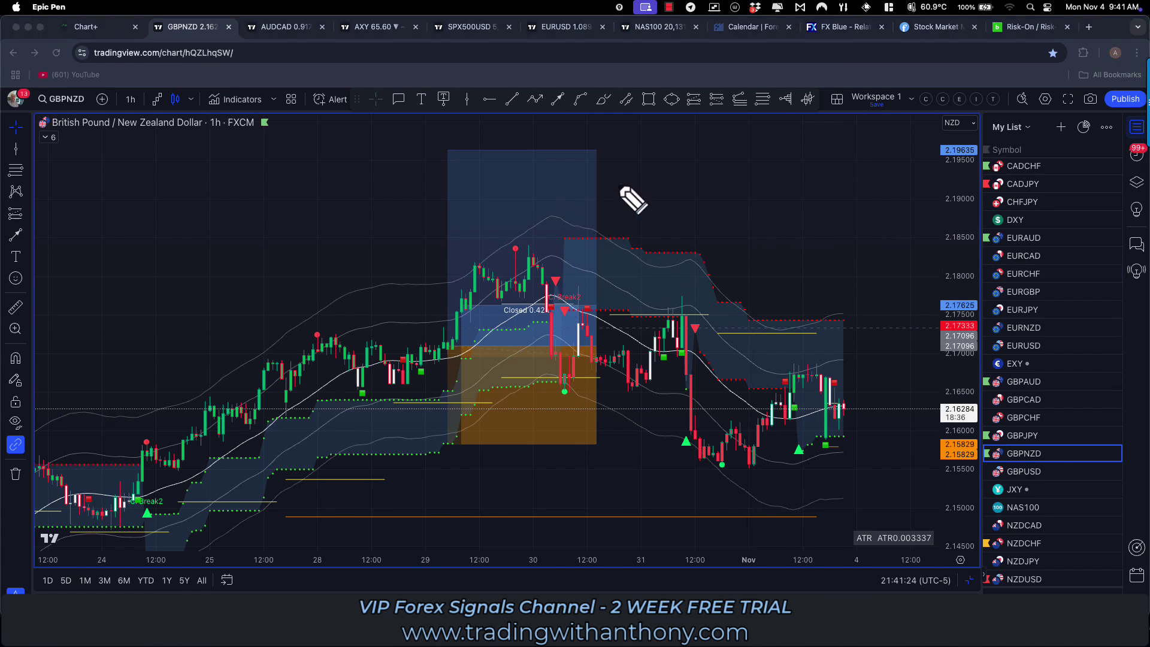
Step: With Epic Pen, mark the GBPNZD entry, the swing highs, the red-dot signal and the close level with its subsequent decline, and clear the ink
{"action": "left_click_drag", "start_coordinate": [565, 226], "coordinate": [592, 256]}
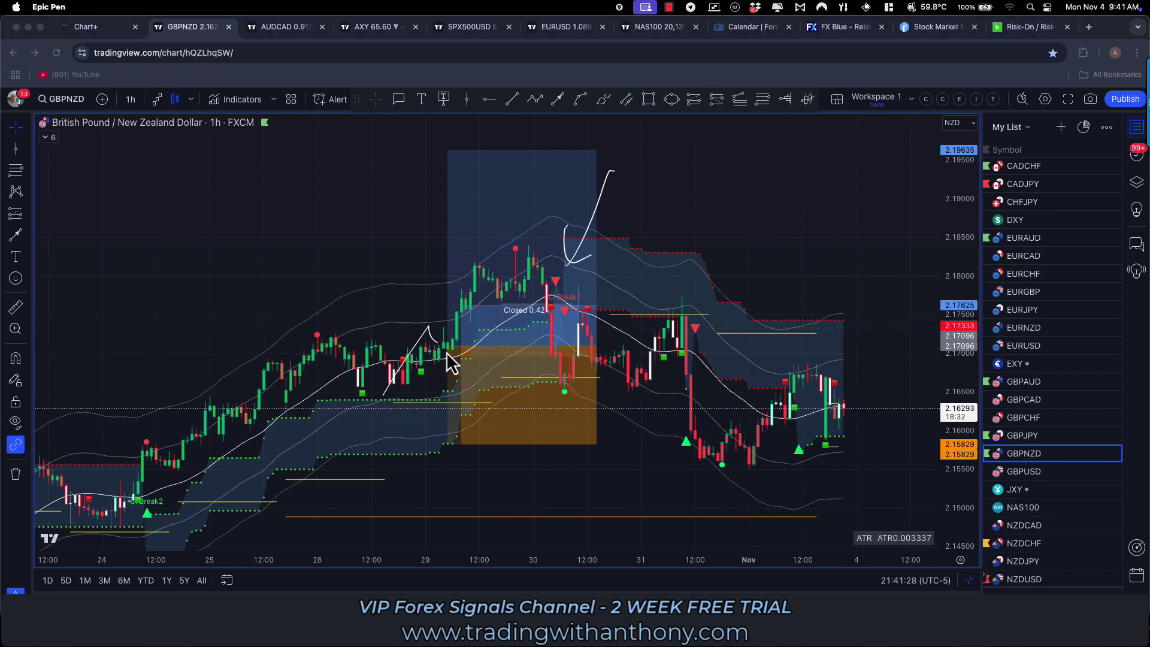
{"action": "mouse_move", "coordinate": [430, 348]}
{"action": "left_mouse_down"}
{"action": "mouse_move", "coordinate": [475, 346]}
{"action": "mouse_move", "coordinate": [475, 312]}
{"action": "left_mouse_up"}
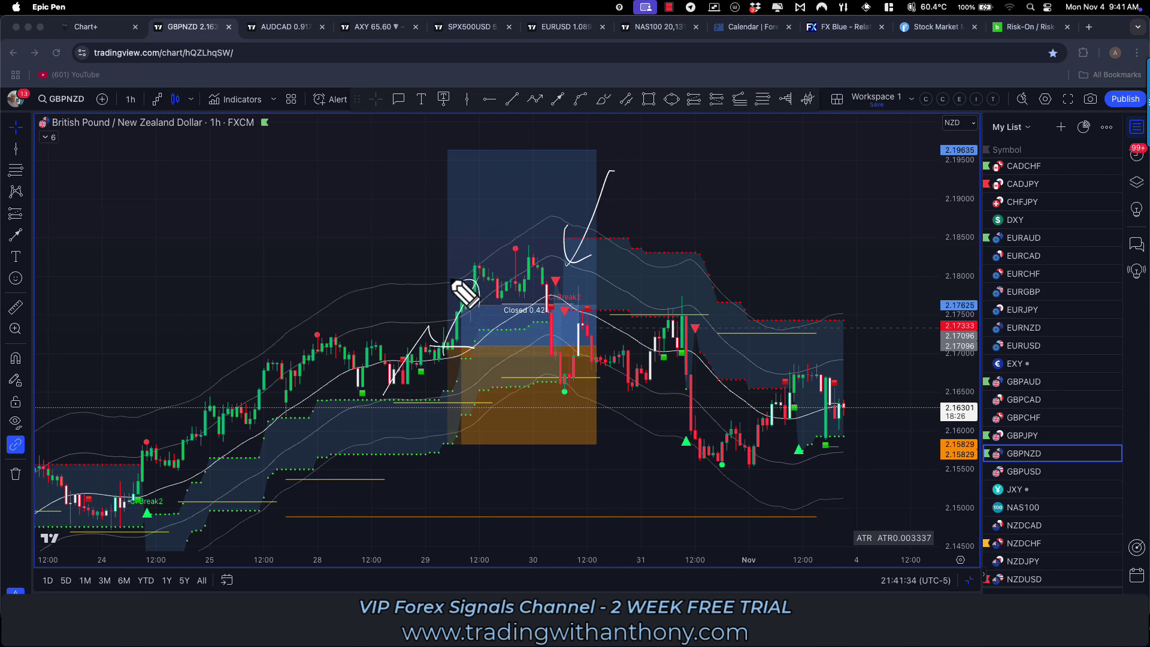
{"action": "mouse_move", "coordinate": [446, 276]}
{"action": "left_mouse_down"}
{"action": "mouse_move", "coordinate": [507, 237]}
{"action": "mouse_move", "coordinate": [483, 251]}
{"action": "left_mouse_up"}
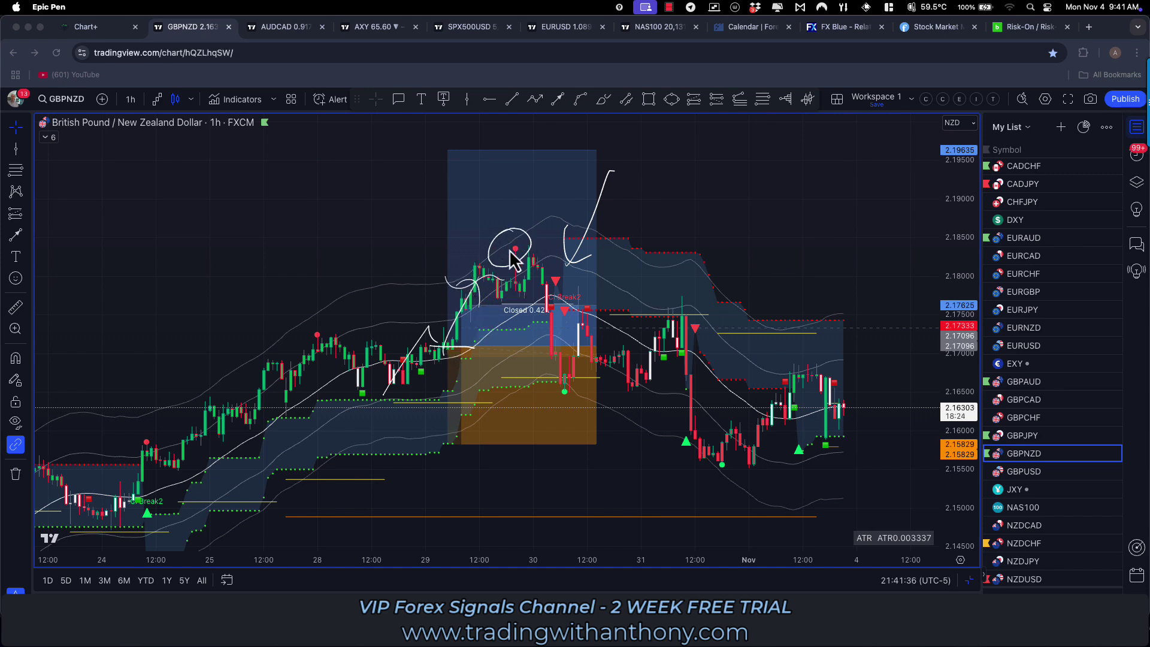
{"action": "mouse_move", "coordinate": [501, 306]}
{"action": "left_mouse_down"}
{"action": "mouse_move", "coordinate": [598, 305]}
{"action": "mouse_move", "coordinate": [703, 382]}
{"action": "left_mouse_up"}
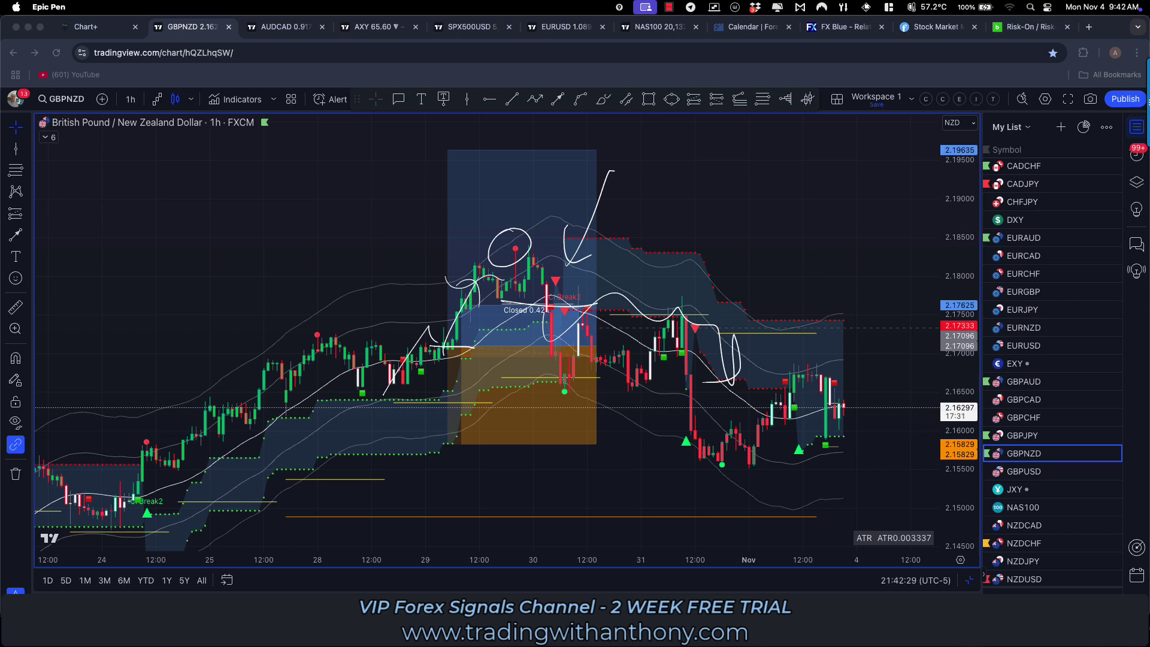
{"action": "key", "text": "ctrl+shift+7"}
{"action": "left_click", "coordinate": [785, 249]}
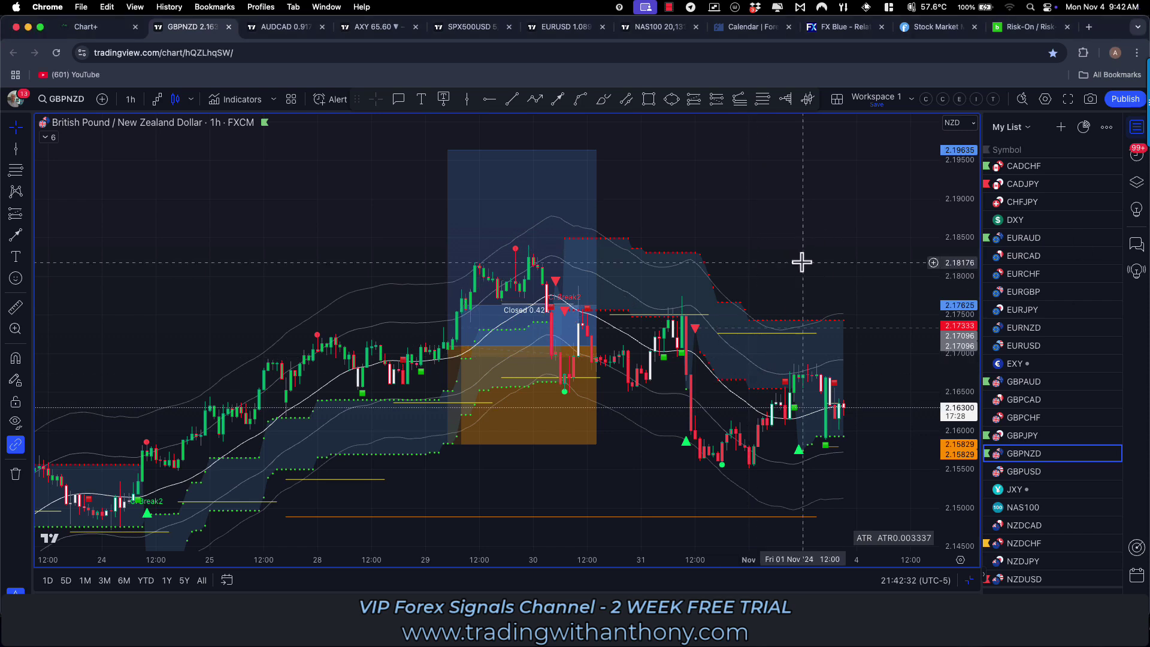
{"action": "scroll", "coordinate": [788, 249], "scroll_direction": "down", "scroll_amount": 2}
{"action": "scroll", "coordinate": [789, 249], "scroll_direction": "up", "scroll_amount": 1}
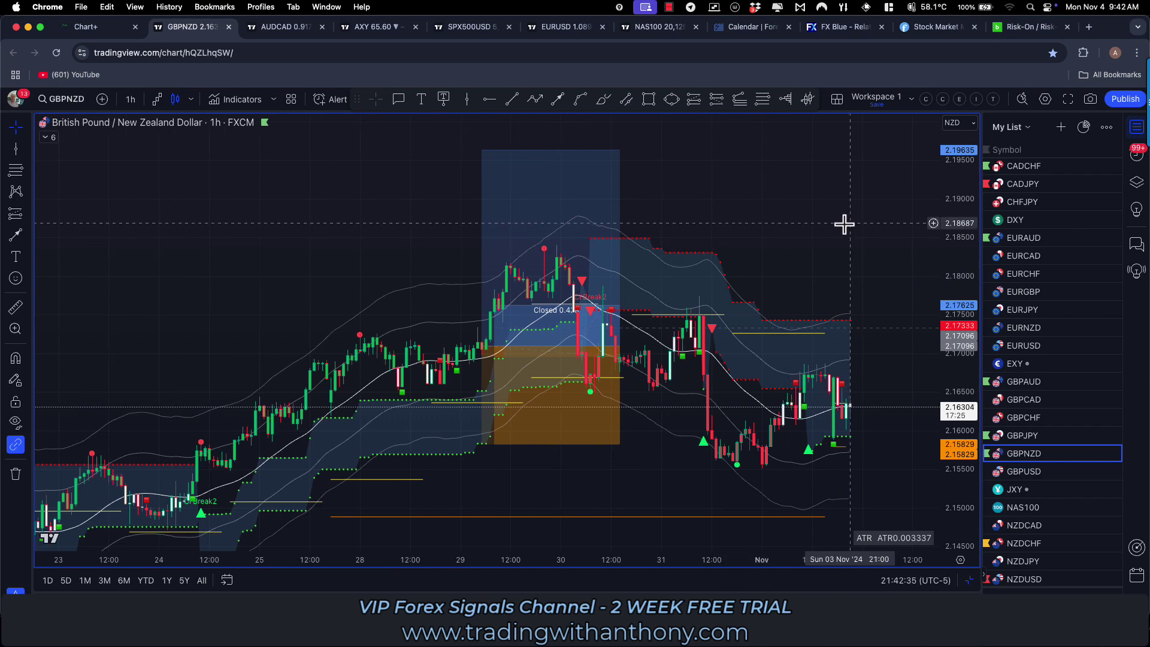
Step: Open the USDCAD chart and extend the 30 October long position to 31 October 14:00
{"action": "left_click_drag", "start_coordinate": [844, 223], "coordinate": [841, 212]}
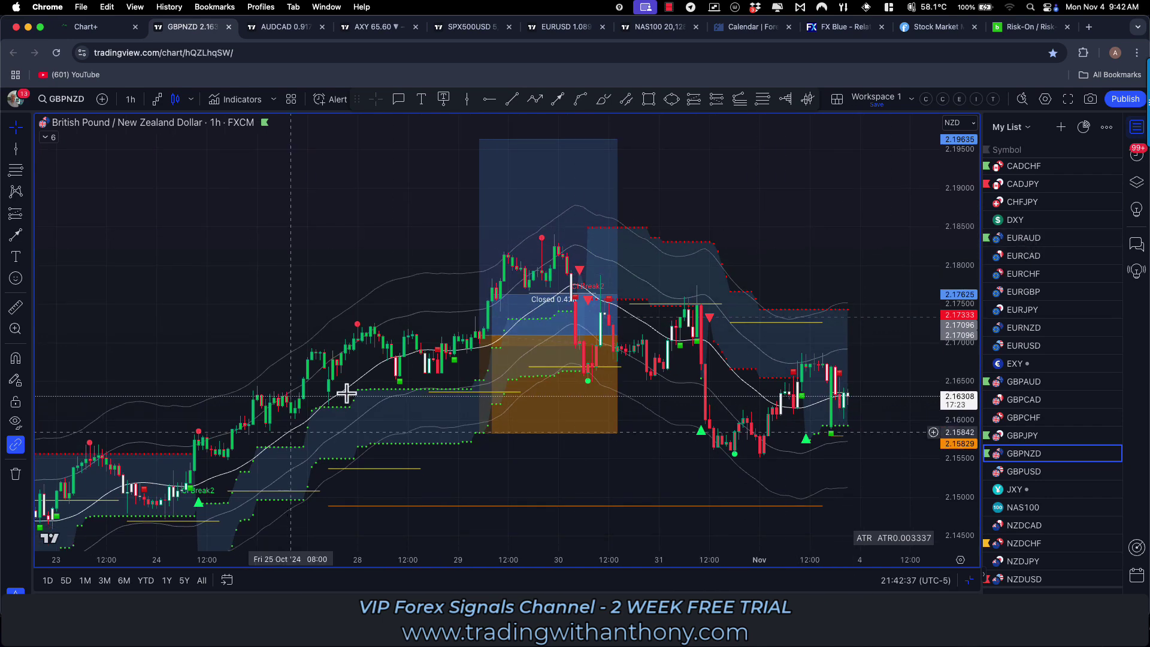
{"action": "scroll", "coordinate": [1022, 431], "scroll_direction": "down", "scroll_amount": 5}
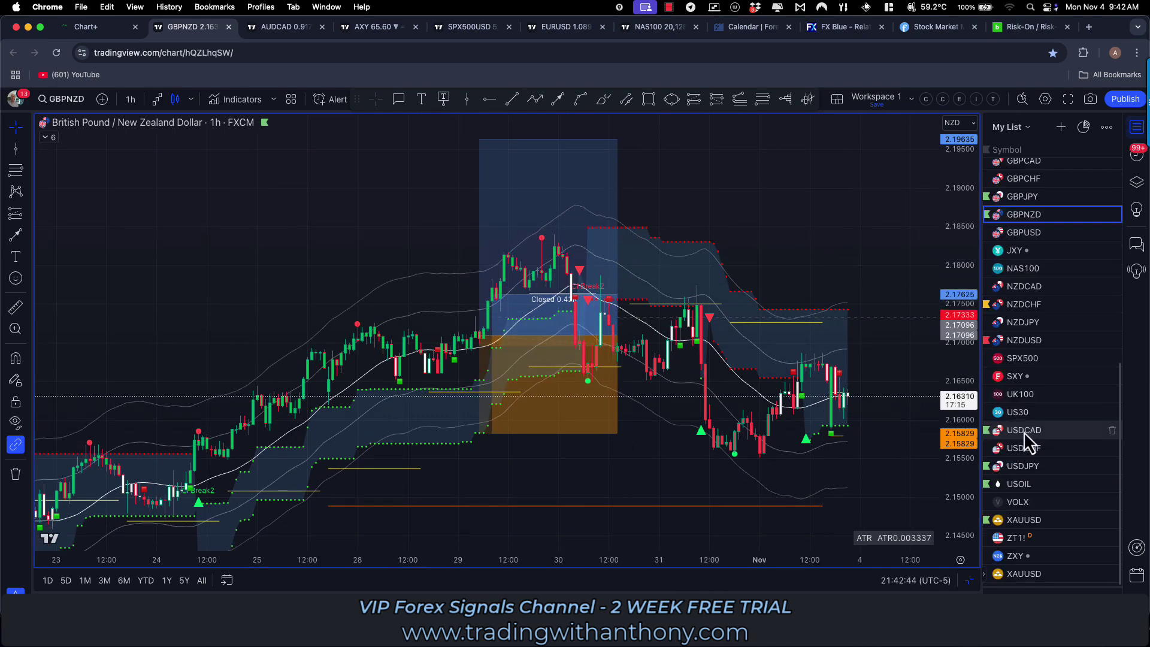
{"action": "left_click", "coordinate": [1024, 431]}
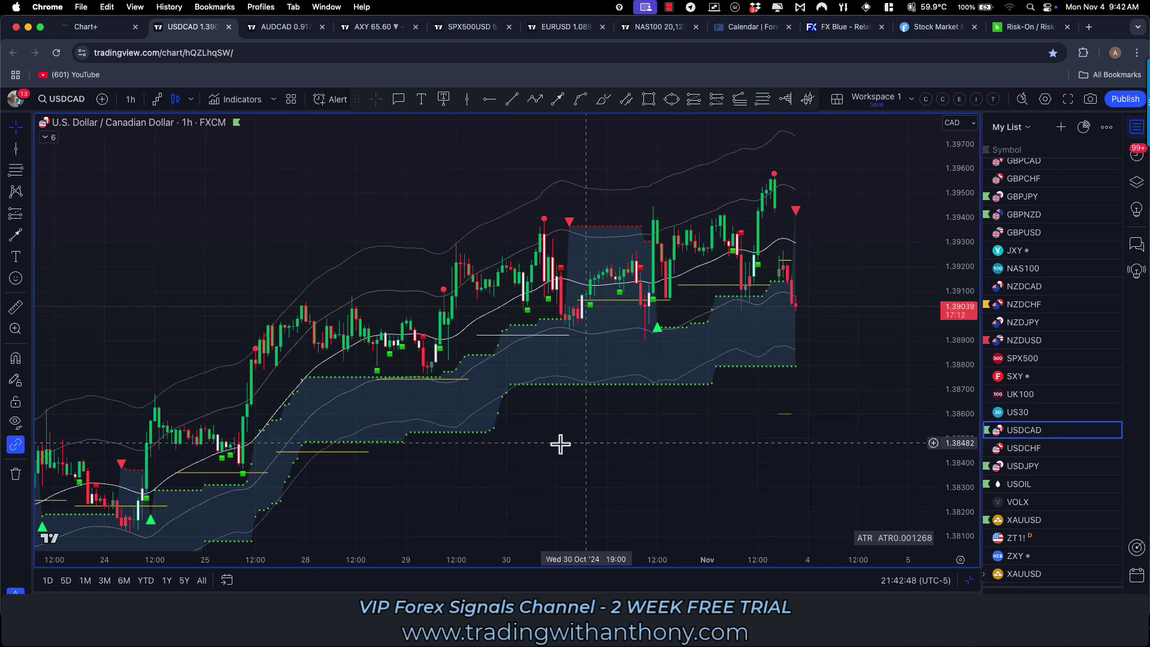
{"action": "left_click_drag", "start_coordinate": [660, 453], "coordinate": [675, 490]}
{"action": "left_click", "coordinate": [576, 270]}
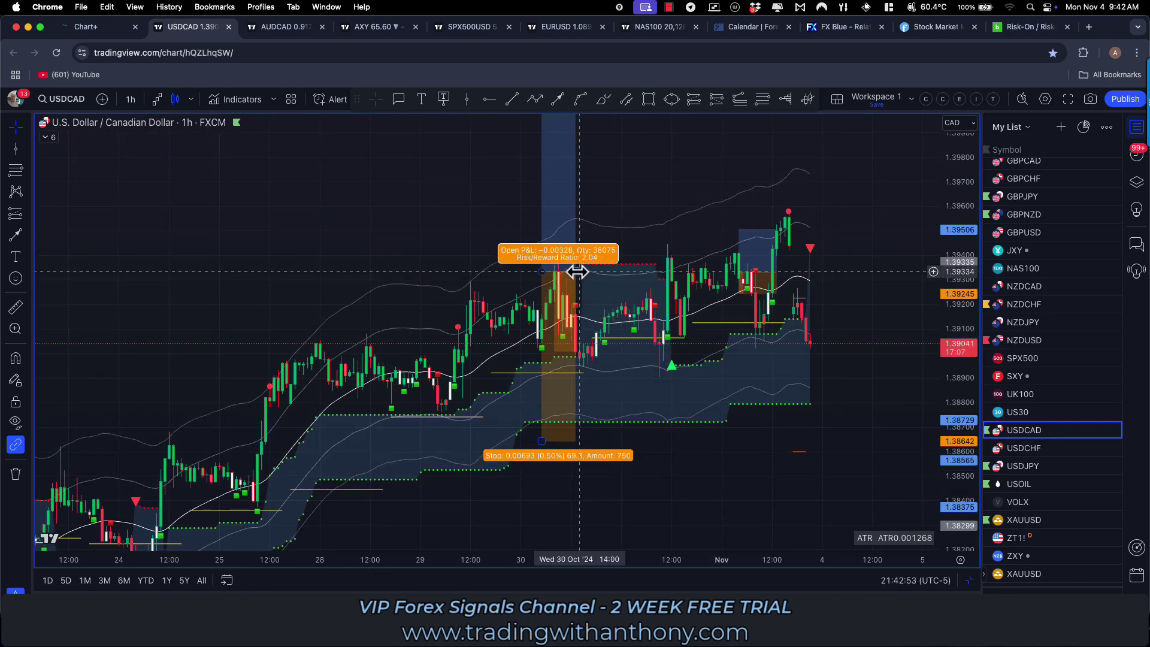
{"action": "left_click_drag", "start_coordinate": [576, 271], "coordinate": [680, 263]}
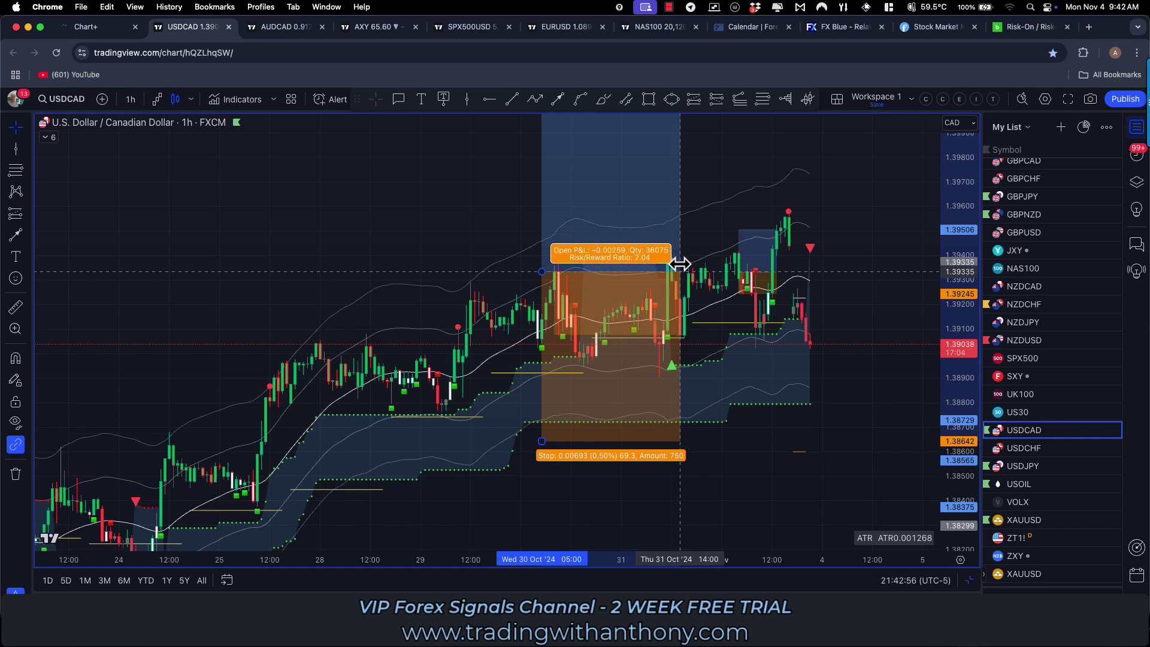
{"action": "left_click", "coordinate": [329, 210]}
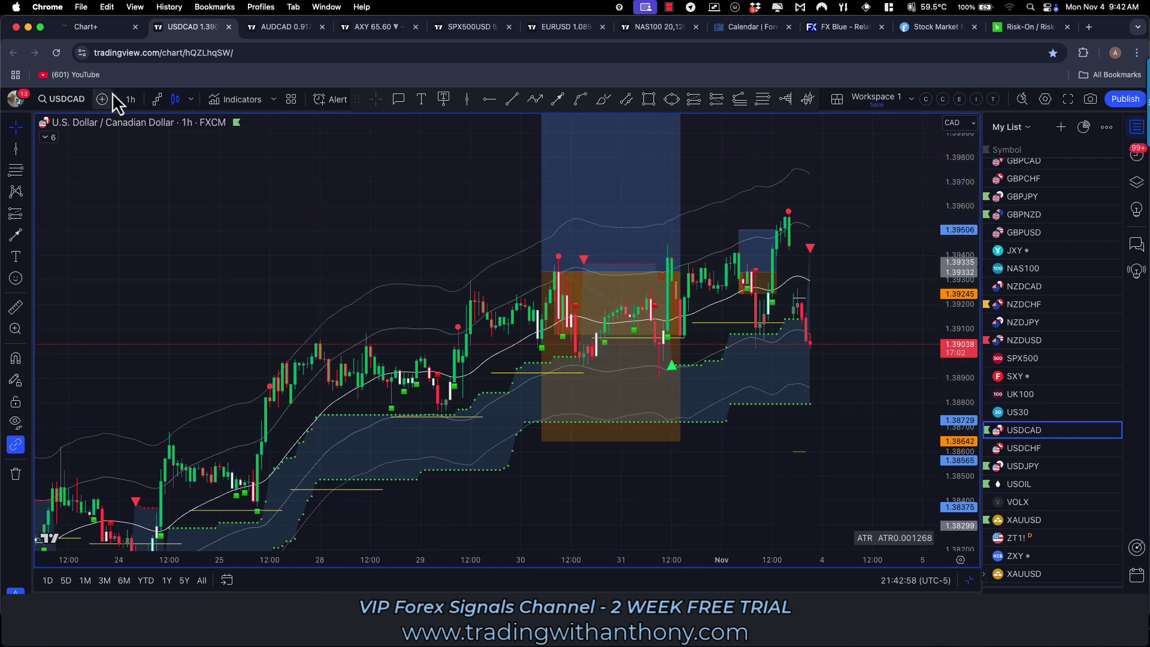
Step: Switch the USDCAD chart to the 4-hour interval and review the 30 October and 1 November positions
{"action": "left_click", "coordinate": [130, 100]}
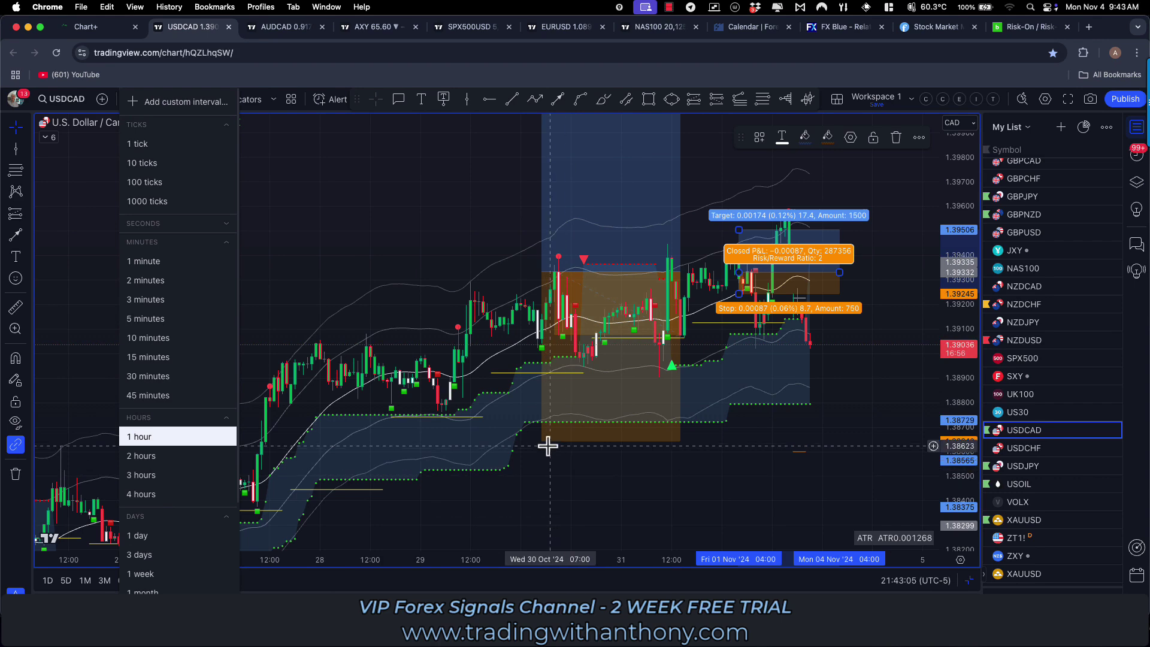
{"action": "left_click", "coordinate": [141, 494]}
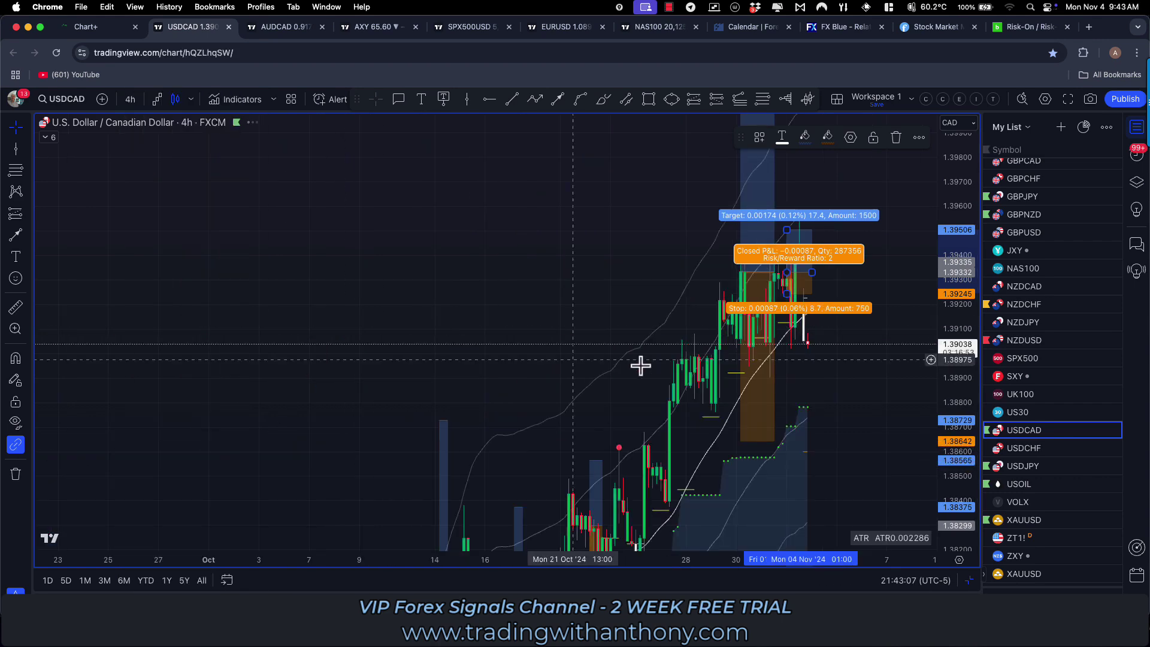
{"action": "scroll", "coordinate": [838, 390], "scroll_direction": "up", "scroll_amount": 5}
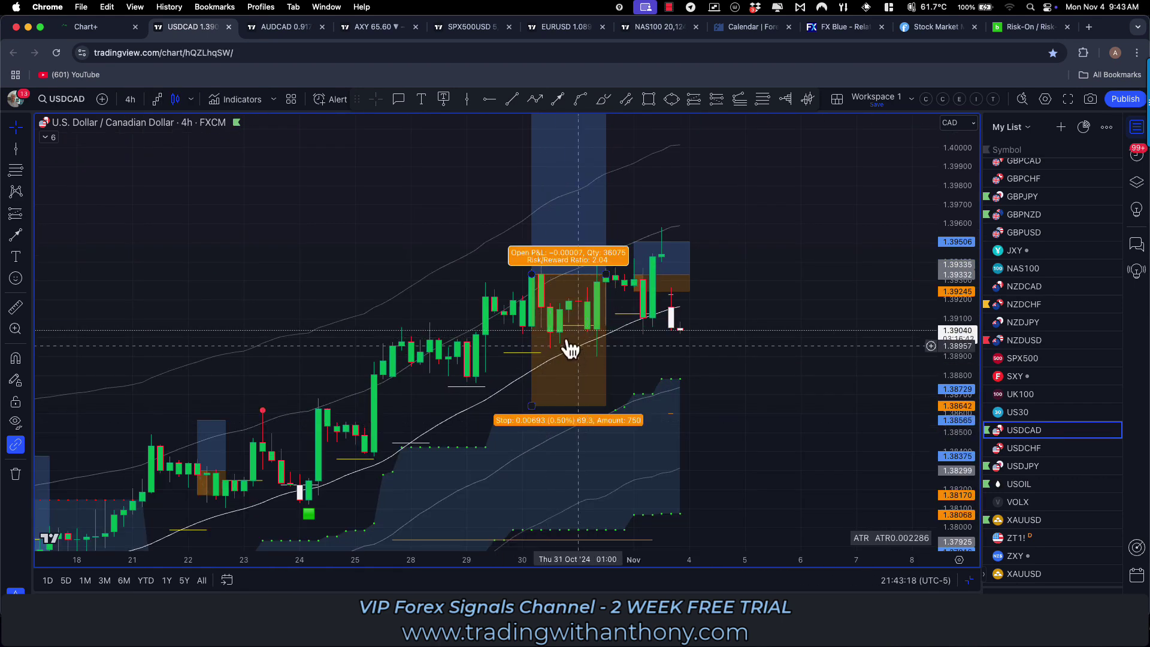
{"action": "left_click_drag", "start_coordinate": [735, 393], "coordinate": [743, 404]}
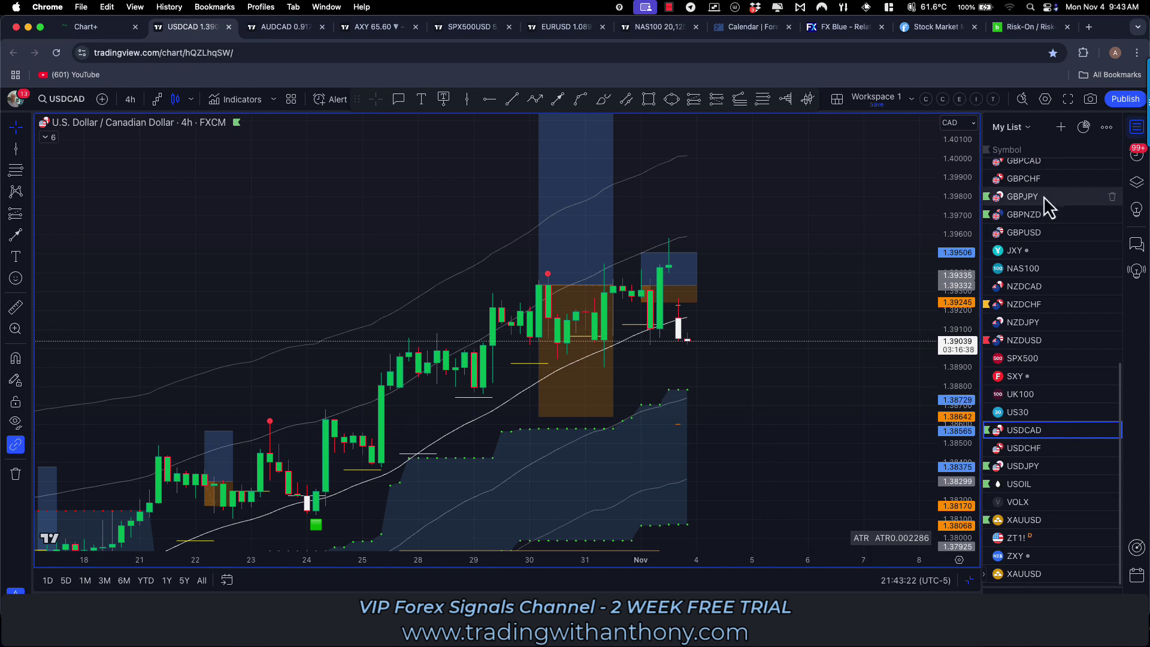
{"action": "scroll", "coordinate": [1042, 201], "scroll_direction": "up", "scroll_amount": 8}
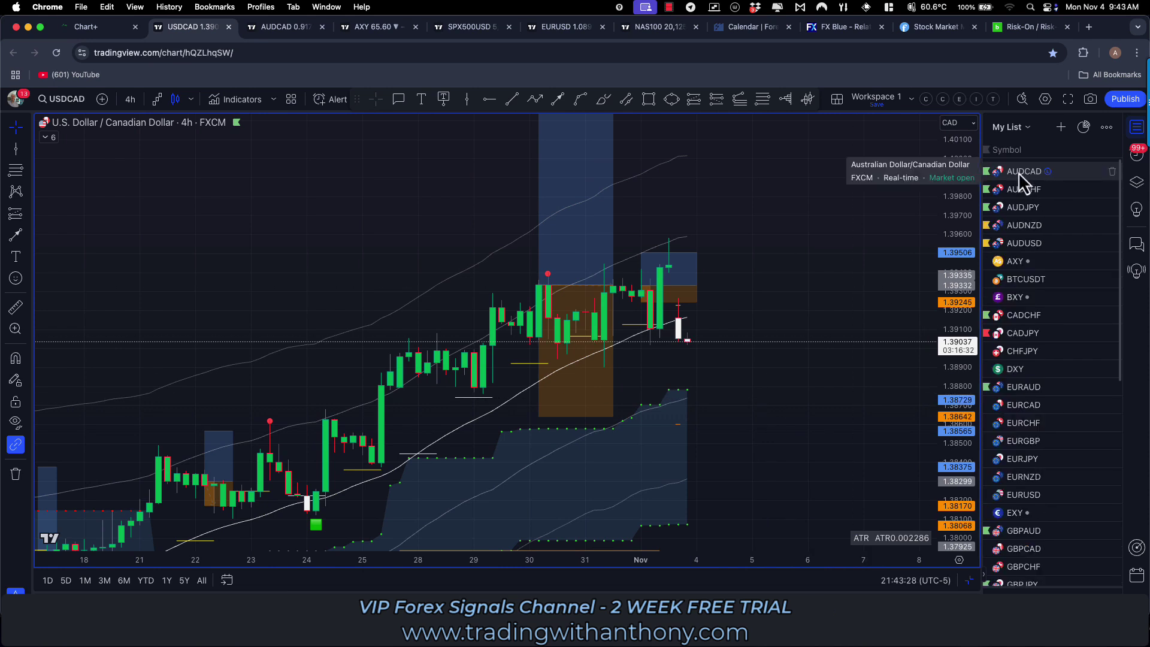
{"action": "scroll", "coordinate": [1025, 204], "scroll_direction": "down", "scroll_amount": 8}
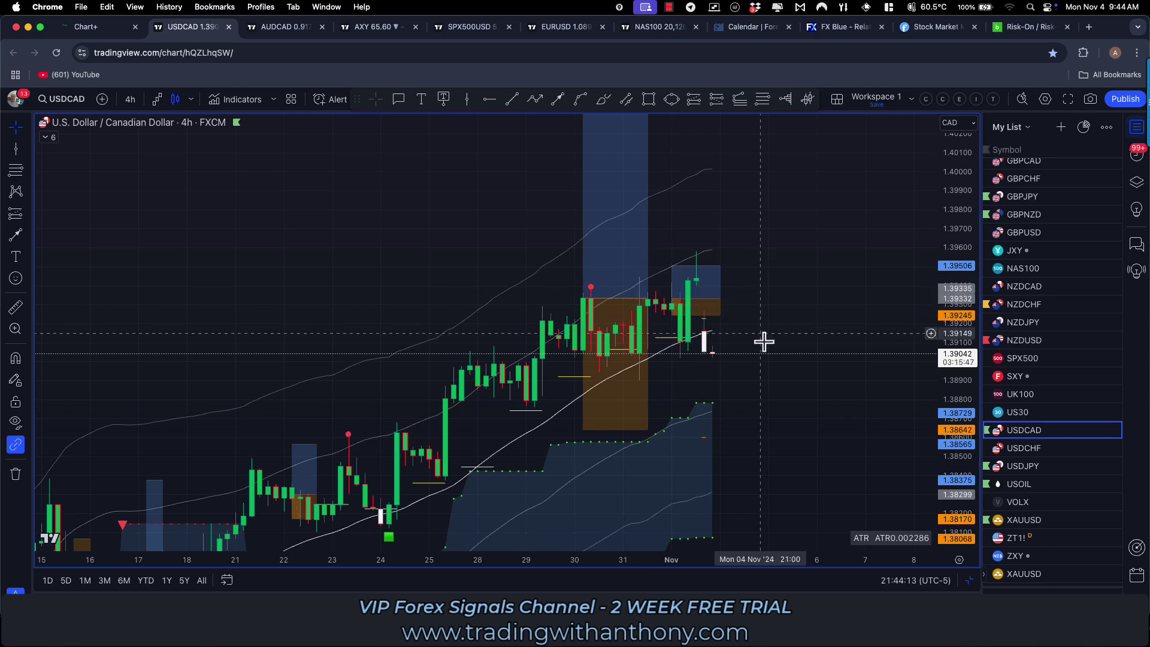
Step: On the USDJPY chart, sketch with Epic Pen the swings from the 22 October rise to the projected move above the 30 October entry, and clear the ink
{"action": "left_click", "coordinate": [1026, 468]}
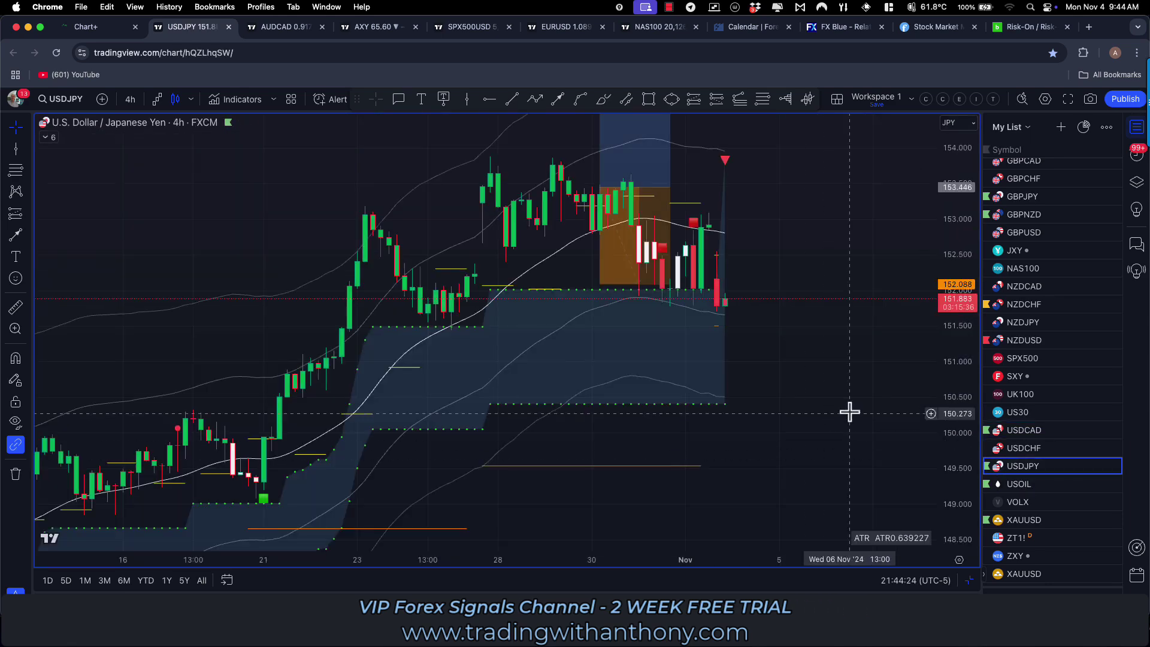
{"action": "scroll", "coordinate": [812, 458], "scroll_direction": "down", "scroll_amount": 1}
{"action": "key", "text": "ctrl+shift+3"}
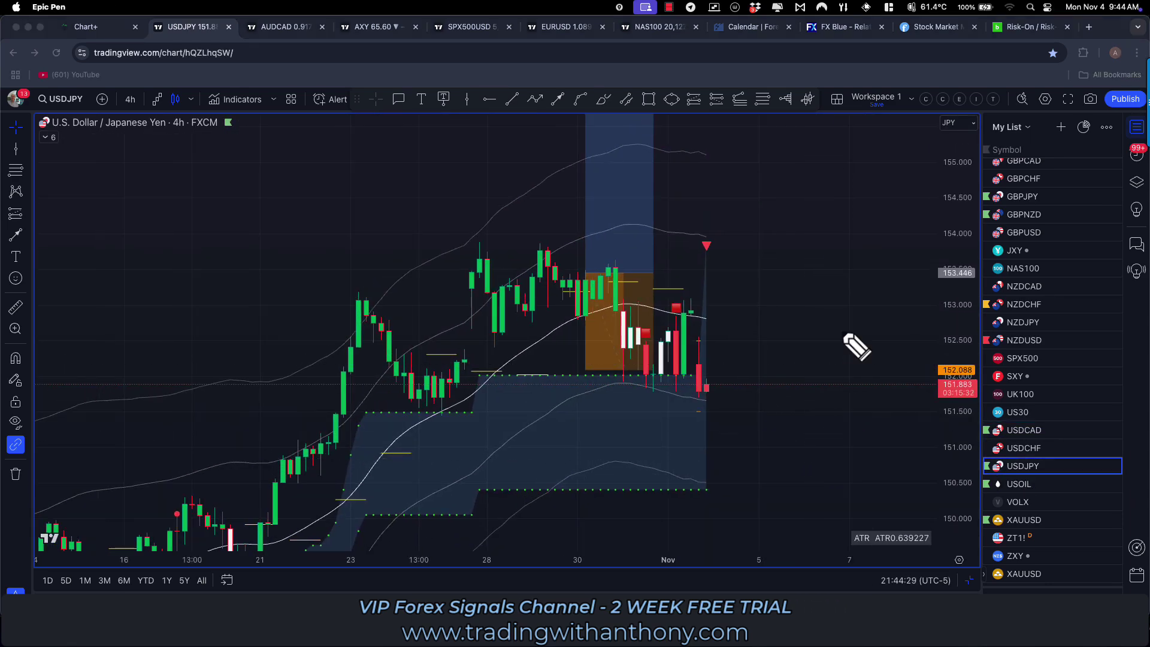
{"action": "left_click_drag", "start_coordinate": [310, 469], "coordinate": [365, 301]}
{"action": "left_click_drag", "start_coordinate": [381, 294], "coordinate": [425, 397]}
{"action": "mouse_move", "coordinate": [378, 397]}
{"action": "left_mouse_down"}
{"action": "mouse_move", "coordinate": [447, 398]}
{"action": "mouse_move", "coordinate": [488, 251]}
{"action": "mouse_move", "coordinate": [502, 333]}
{"action": "left_mouse_up"}
{"action": "left_click_drag", "start_coordinate": [470, 336], "coordinate": [521, 331]}
{"action": "mouse_move", "coordinate": [486, 356]}
{"action": "left_mouse_down"}
{"action": "mouse_move", "coordinate": [544, 223]}
{"action": "mouse_move", "coordinate": [566, 302]}
{"action": "mouse_move", "coordinate": [593, 283]}
{"action": "left_mouse_up"}
{"action": "left_click_drag", "start_coordinate": [565, 303], "coordinate": [615, 179]}
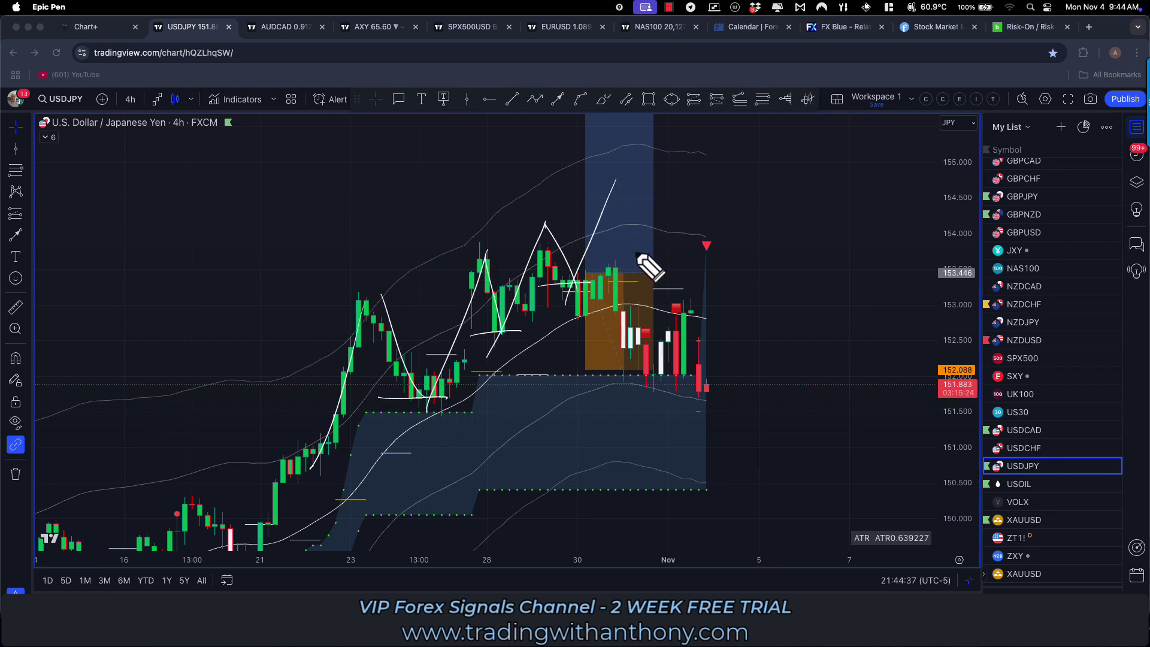
{"action": "key", "text": "ctrl+shift+2"}
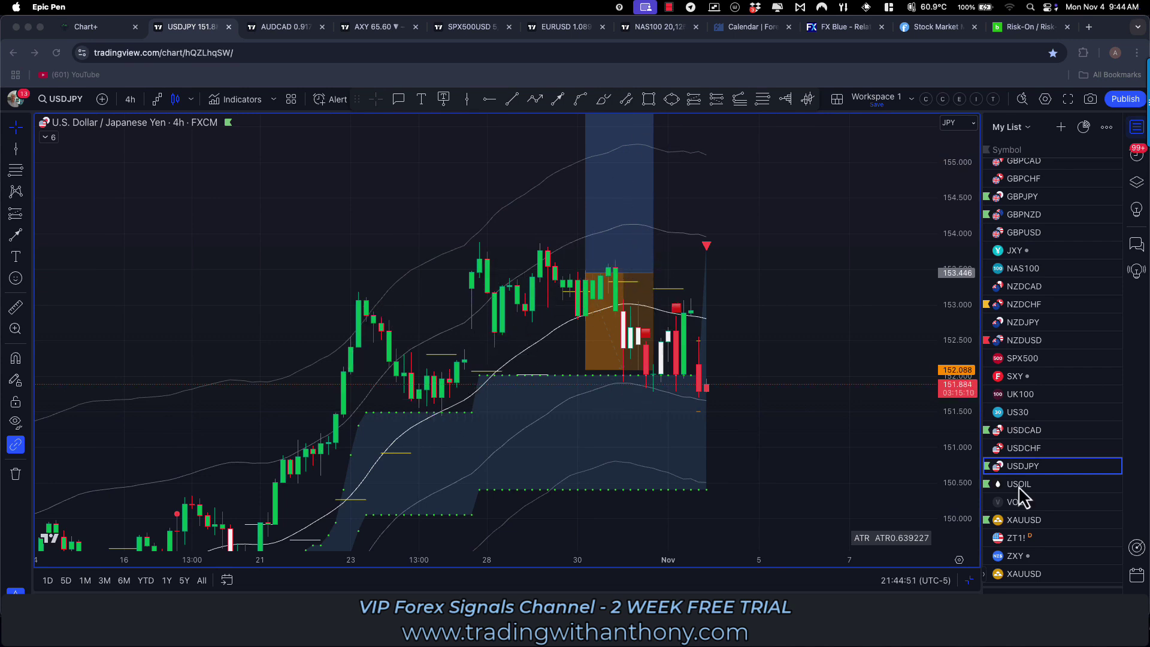
Step: Open the USOIL chart and examine its 4-hour price action back to early October
{"action": "left_click", "coordinate": [1018, 485]}
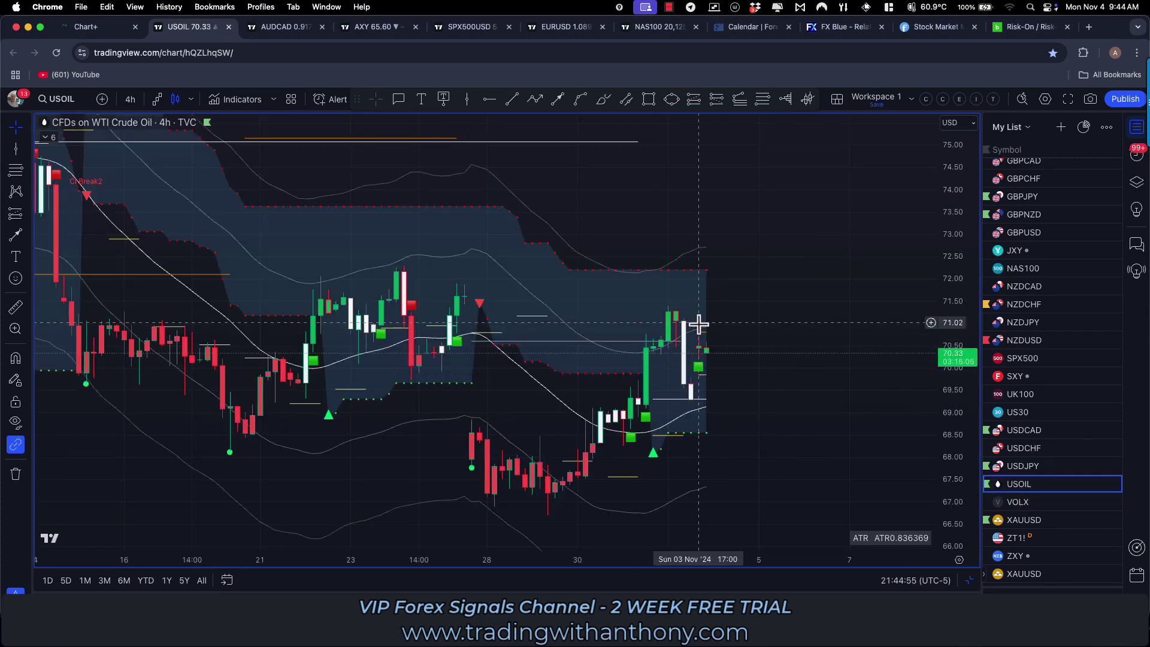
{"action": "scroll", "coordinate": [675, 331], "scroll_direction": "down", "scroll_amount": 3}
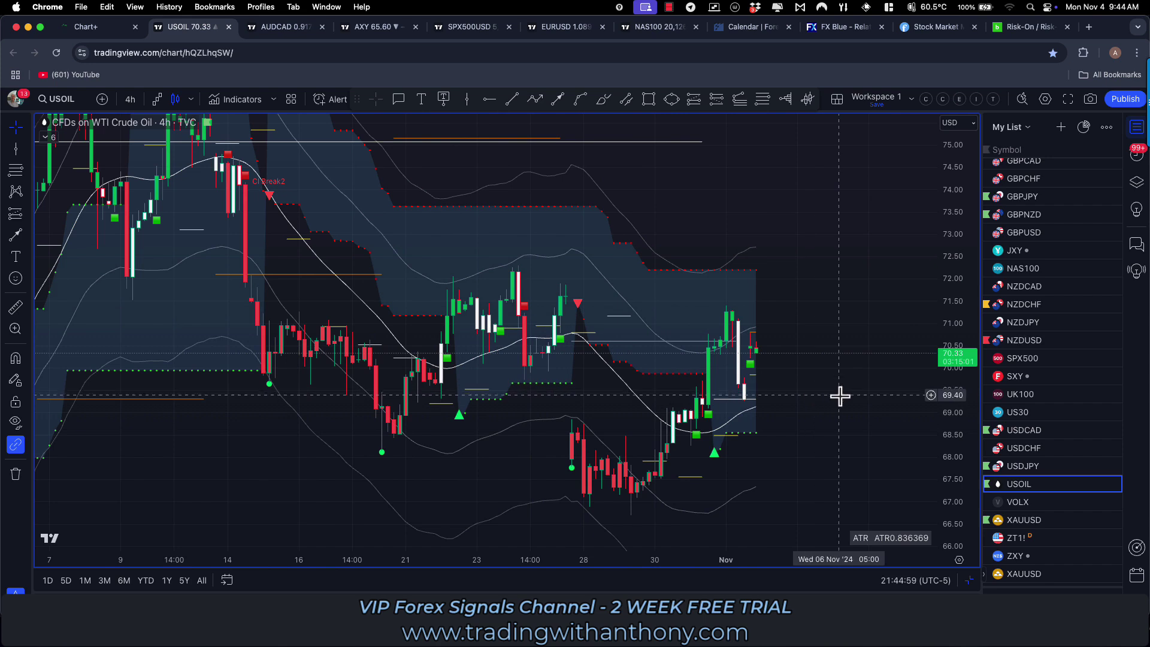
Step: Show XAUUSD on the 1-hour chart and expand the price scale around the 1 November long position
{"action": "left_click", "coordinate": [1023, 521]}
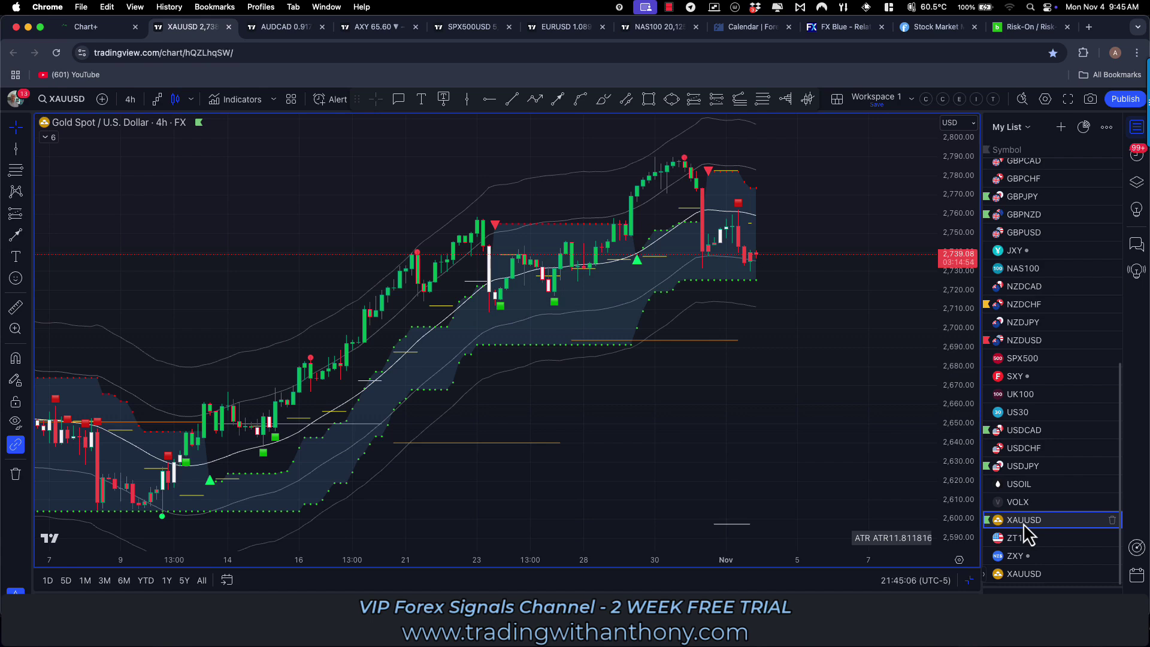
{"action": "left_click_drag", "start_coordinate": [795, 352], "coordinate": [767, 412]}
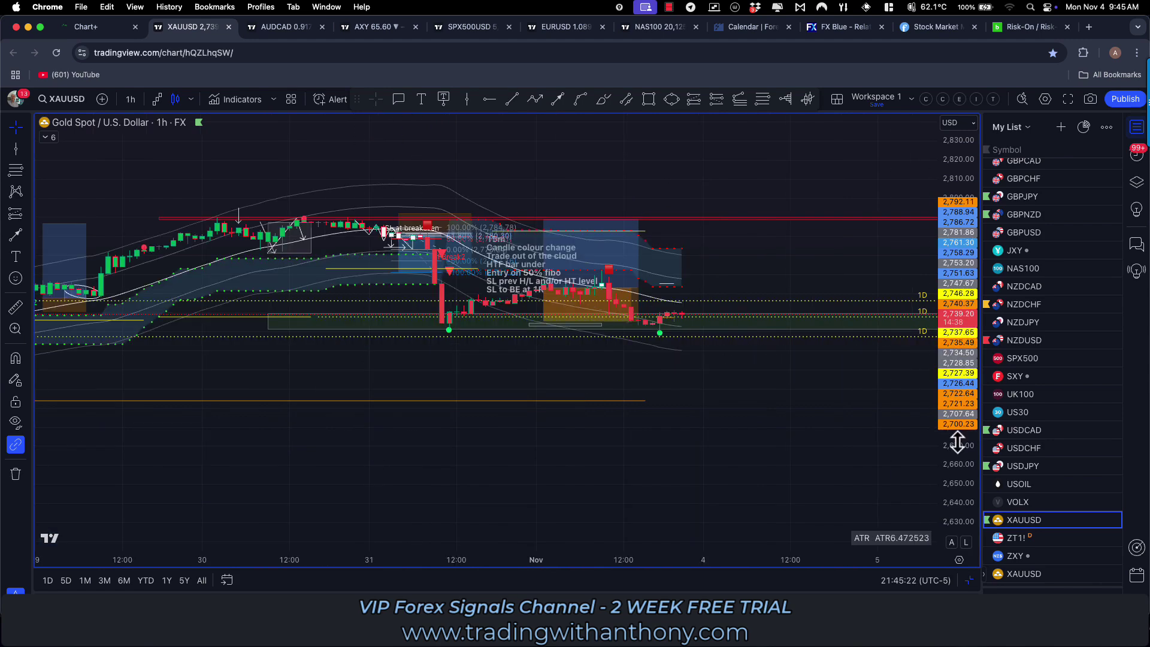
{"action": "left_click_drag", "start_coordinate": [957, 442], "coordinate": [953, 252]}
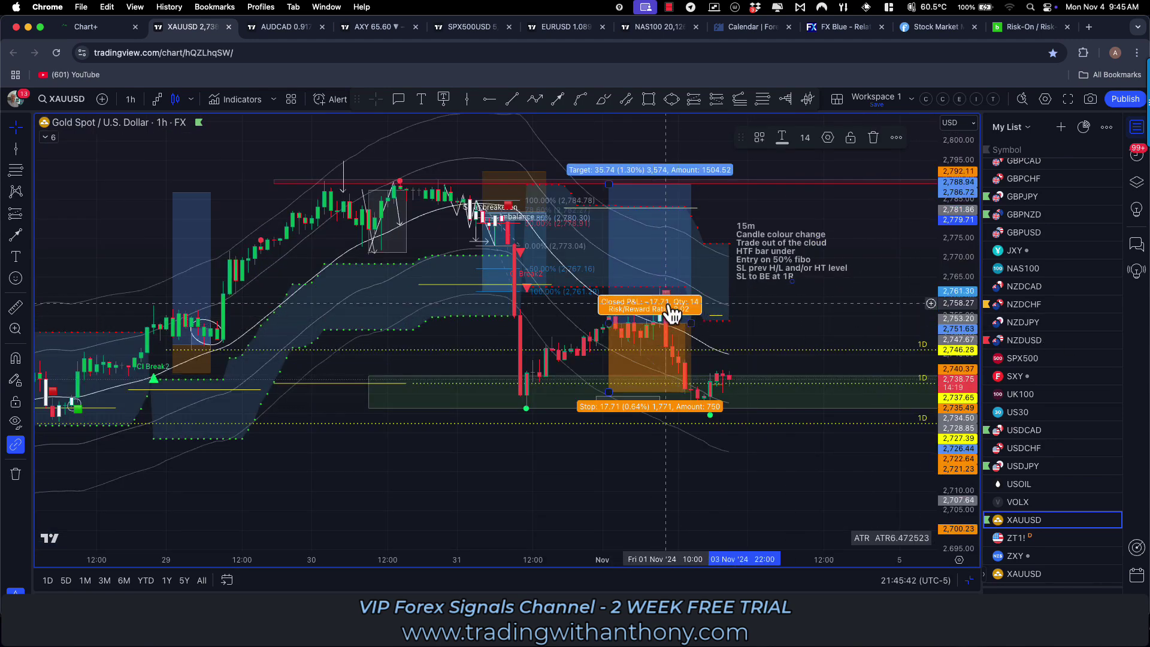
{"action": "left_click_drag", "start_coordinate": [826, 311], "coordinate": [799, 315]}
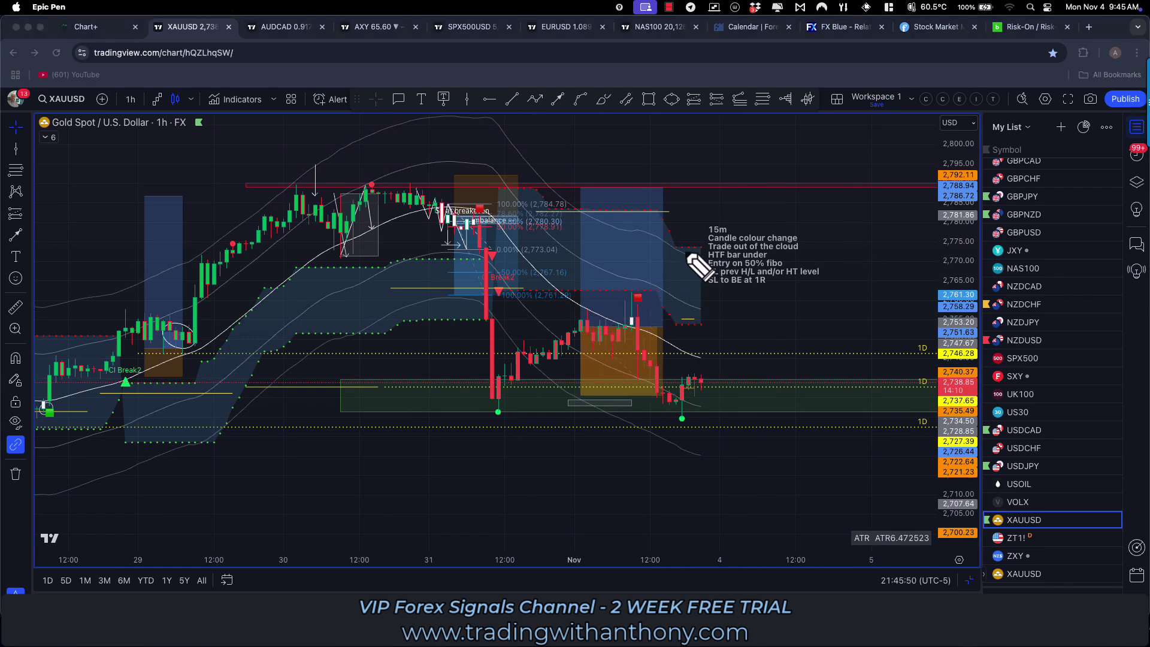
Step: With Epic Pen, mark the XAUUSD 1 November spike and entry level, the downward curve, and the 31 October imbalance levels with an arrow up to them
{"action": "mouse_move", "coordinate": [671, 264]}
{"action": "left_mouse_down"}
{"action": "mouse_move", "coordinate": [639, 290]}
{"action": "mouse_move", "coordinate": [654, 295]}
{"action": "mouse_move", "coordinate": [648, 327]}
{"action": "left_mouse_up"}
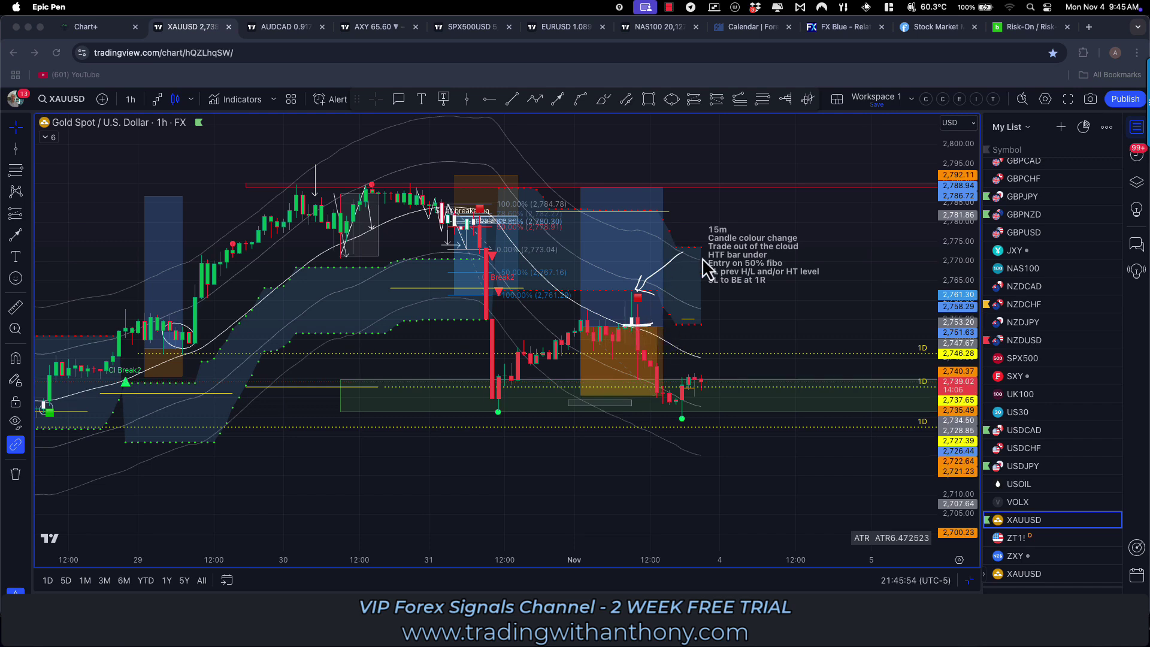
{"action": "mouse_move", "coordinate": [685, 322]}
{"action": "left_mouse_down"}
{"action": "mouse_move", "coordinate": [727, 368]}
{"action": "mouse_move", "coordinate": [750, 357]}
{"action": "left_mouse_up"}
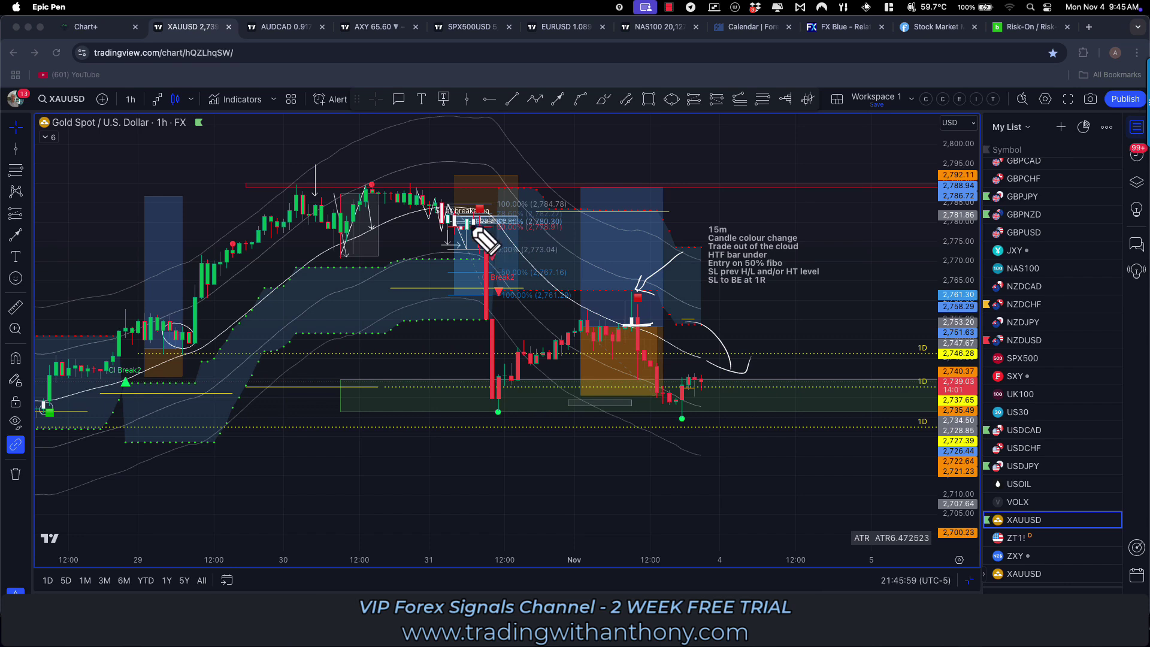
{"action": "mouse_move", "coordinate": [467, 254]}
{"action": "left_mouse_down"}
{"action": "mouse_move", "coordinate": [490, 250]}
{"action": "mouse_move", "coordinate": [496, 224]}
{"action": "mouse_move", "coordinate": [636, 226]}
{"action": "mouse_move", "coordinate": [584, 249]}
{"action": "left_mouse_up"}
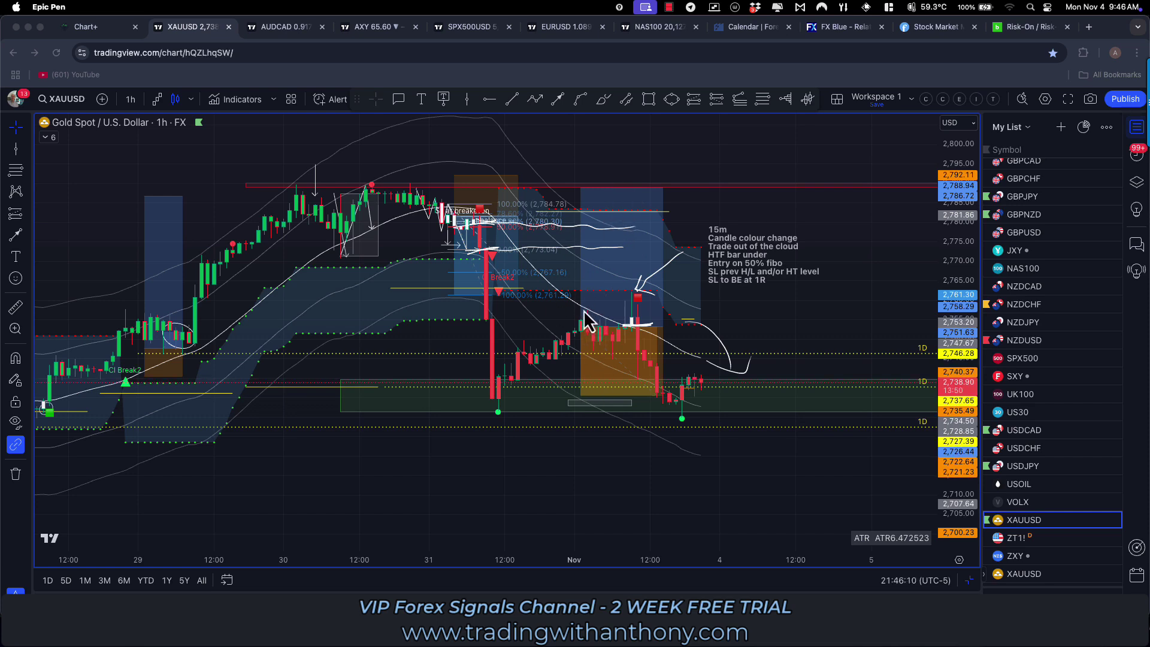
{"action": "left_click_drag", "start_coordinate": [550, 335], "coordinate": [597, 261]}
Step: Trace a curve beneath the XAUUSD lows, circle and label the 31 October low, and draw arrows for the projected rise
{"action": "left_click_drag", "start_coordinate": [484, 449], "coordinate": [766, 373]}
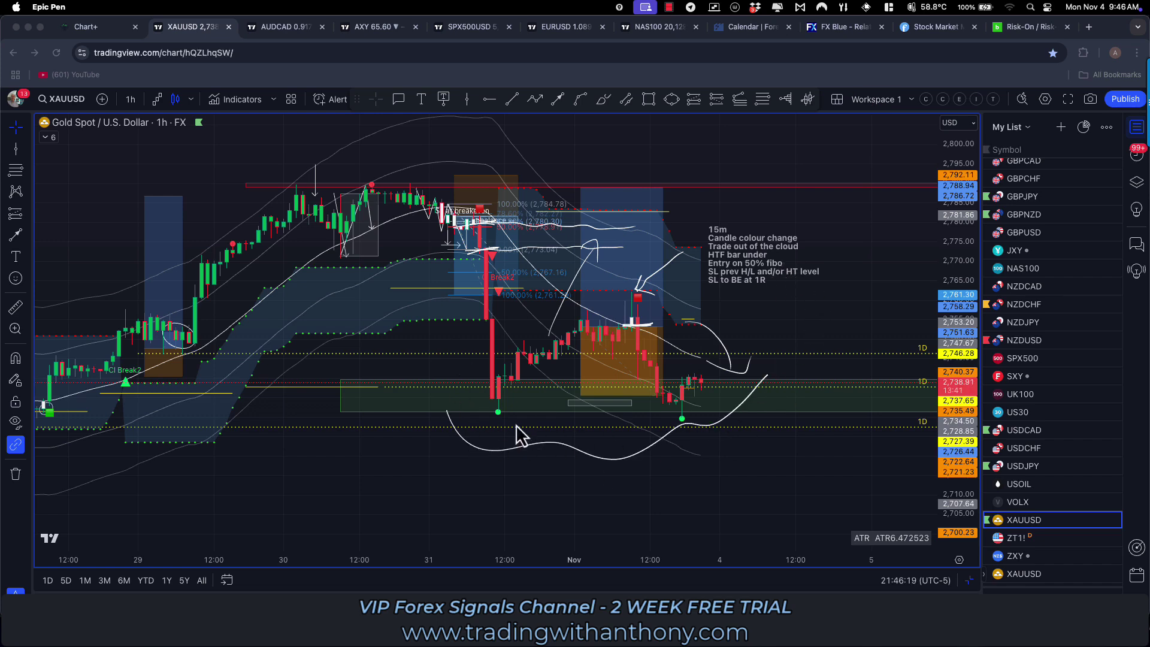
{"action": "mouse_move", "coordinate": [488, 380]}
{"action": "left_mouse_down"}
{"action": "mouse_move", "coordinate": [479, 450]}
{"action": "mouse_move", "coordinate": [515, 376]}
{"action": "left_mouse_up"}
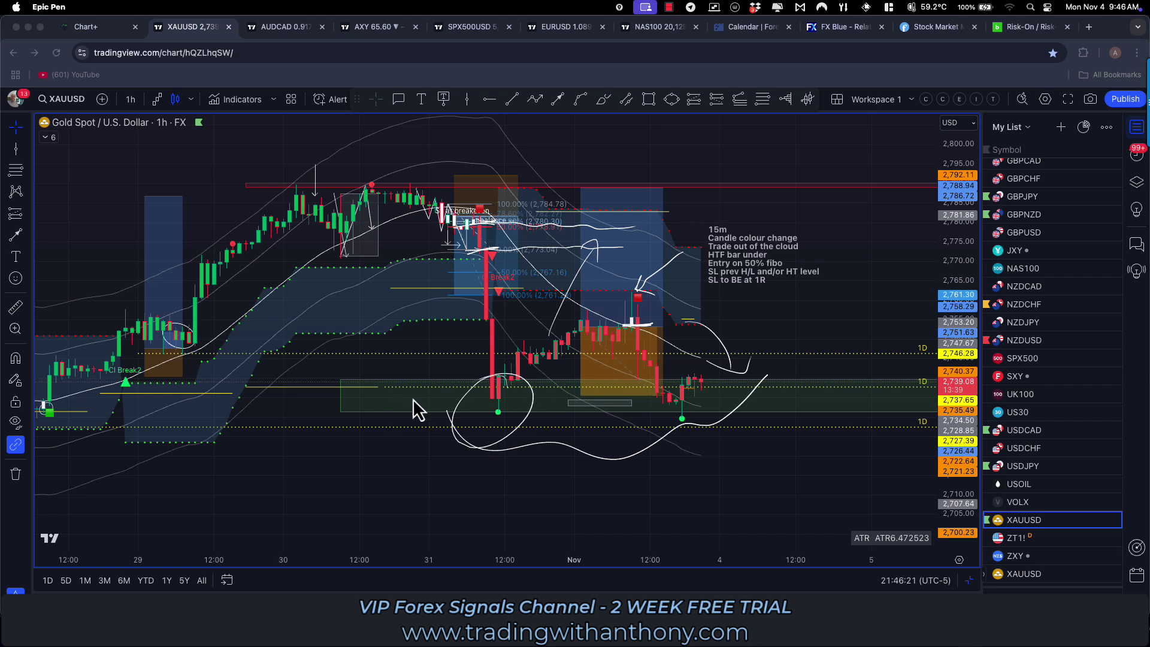
{"action": "mouse_move", "coordinate": [484, 436]}
{"action": "left_mouse_down"}
{"action": "mouse_move", "coordinate": [382, 357]}
{"action": "mouse_move", "coordinate": [418, 337]}
{"action": "left_mouse_up"}
{"action": "left_click_drag", "start_coordinate": [333, 331], "coordinate": [300, 366]}
{"action": "left_click_drag", "start_coordinate": [322, 318], "coordinate": [340, 374]}
{"action": "mouse_move", "coordinate": [519, 450]}
{"action": "left_mouse_down"}
{"action": "mouse_move", "coordinate": [808, 338]}
{"action": "mouse_move", "coordinate": [855, 259]}
{"action": "left_mouse_up"}
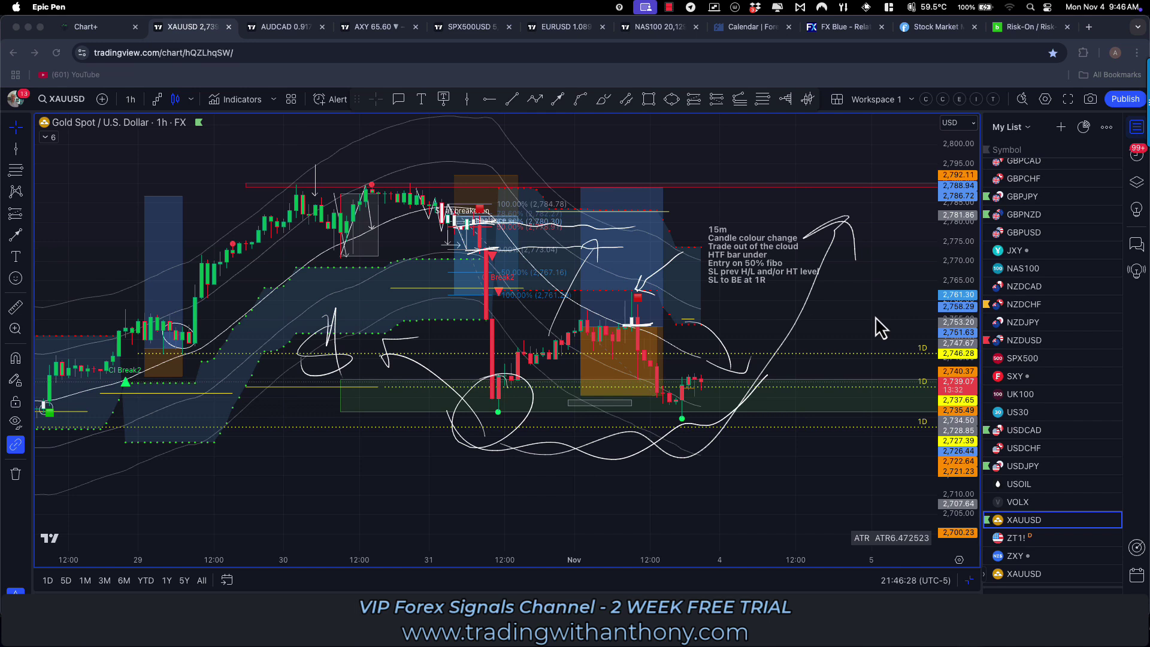
{"action": "mouse_move", "coordinate": [527, 393]}
{"action": "left_mouse_down"}
{"action": "mouse_move", "coordinate": [546, 352]}
{"action": "mouse_move", "coordinate": [599, 335]}
{"action": "mouse_move", "coordinate": [620, 255]}
{"action": "left_mouse_up"}
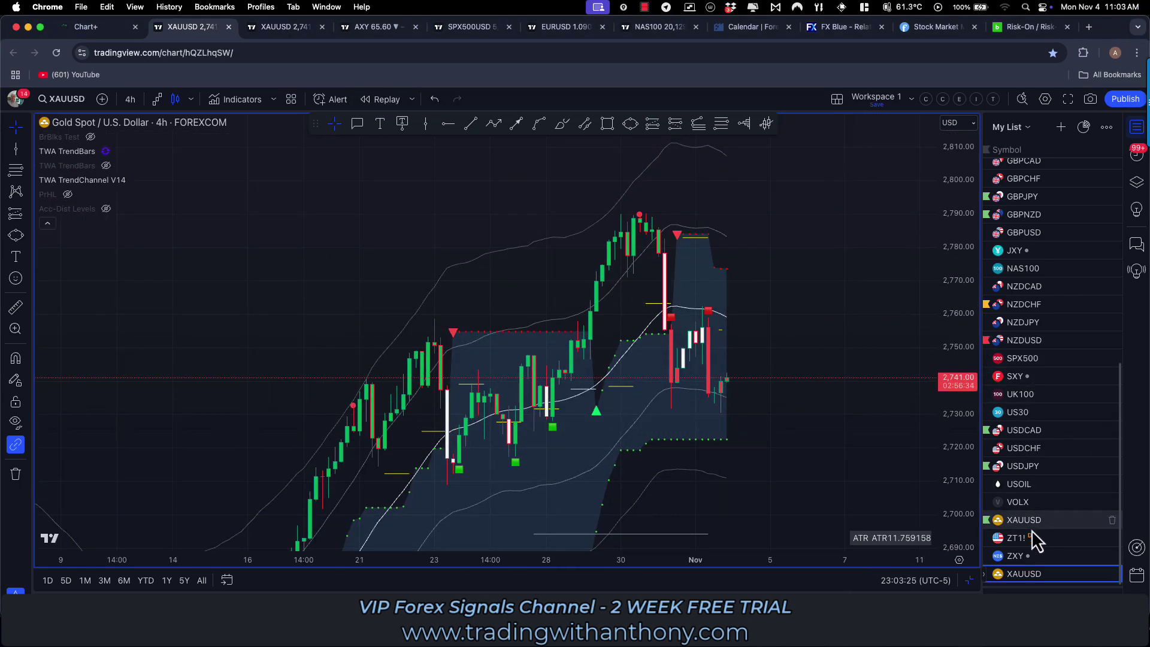
Step: Review the 14-day trial offer and payment options on tradingwithanthony.com/vipfreetrial, and return to the XAUUSD 4-hour chart
{"action": "left_click_drag", "start_coordinate": [821, 392], "coordinate": [830, 445]}
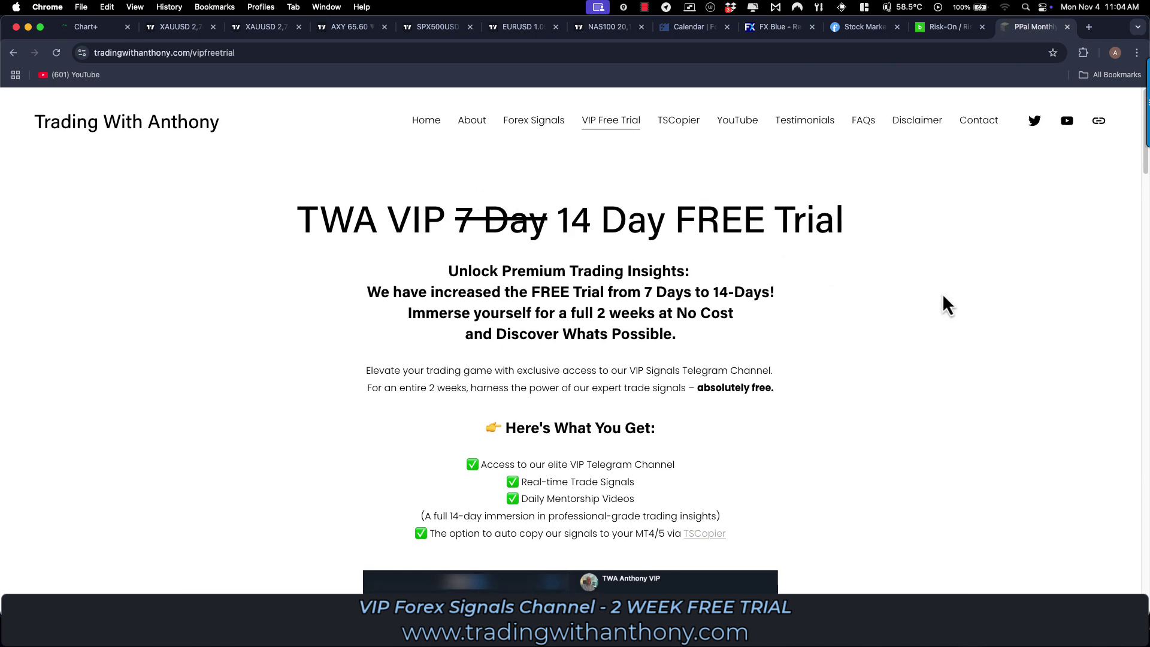
{"action": "scroll", "coordinate": [937, 308], "scroll_direction": "down", "scroll_amount": 5}
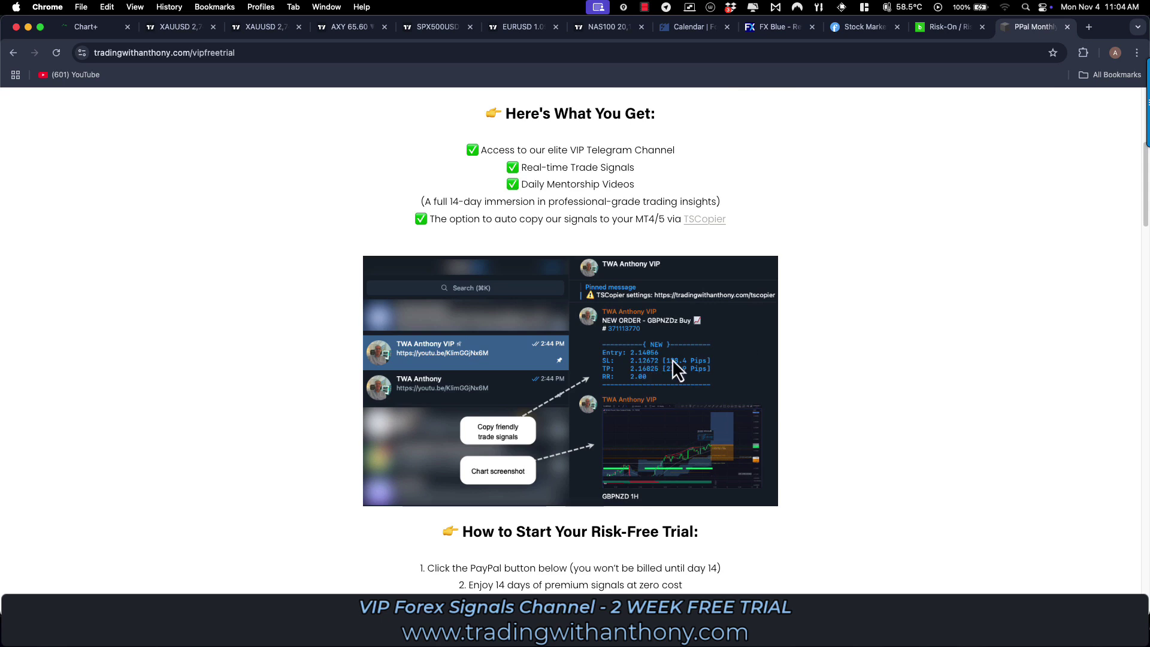
{"action": "scroll", "coordinate": [870, 326], "scroll_direction": "down", "scroll_amount": 3}
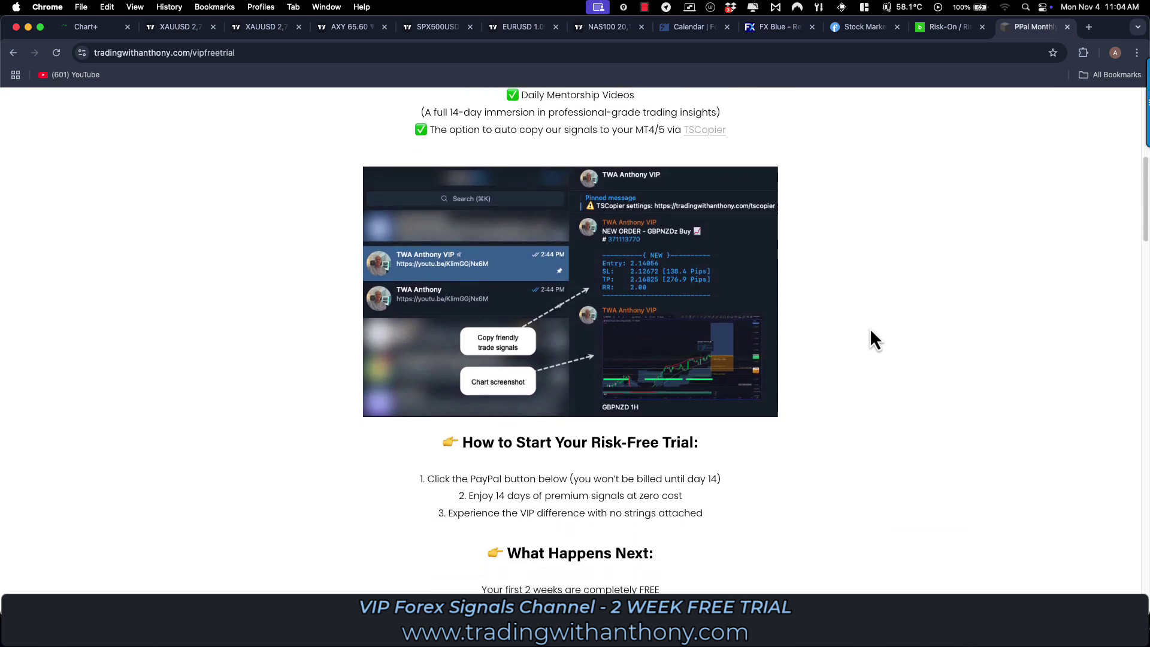
{"action": "scroll", "coordinate": [870, 334], "scroll_direction": "down", "scroll_amount": 5}
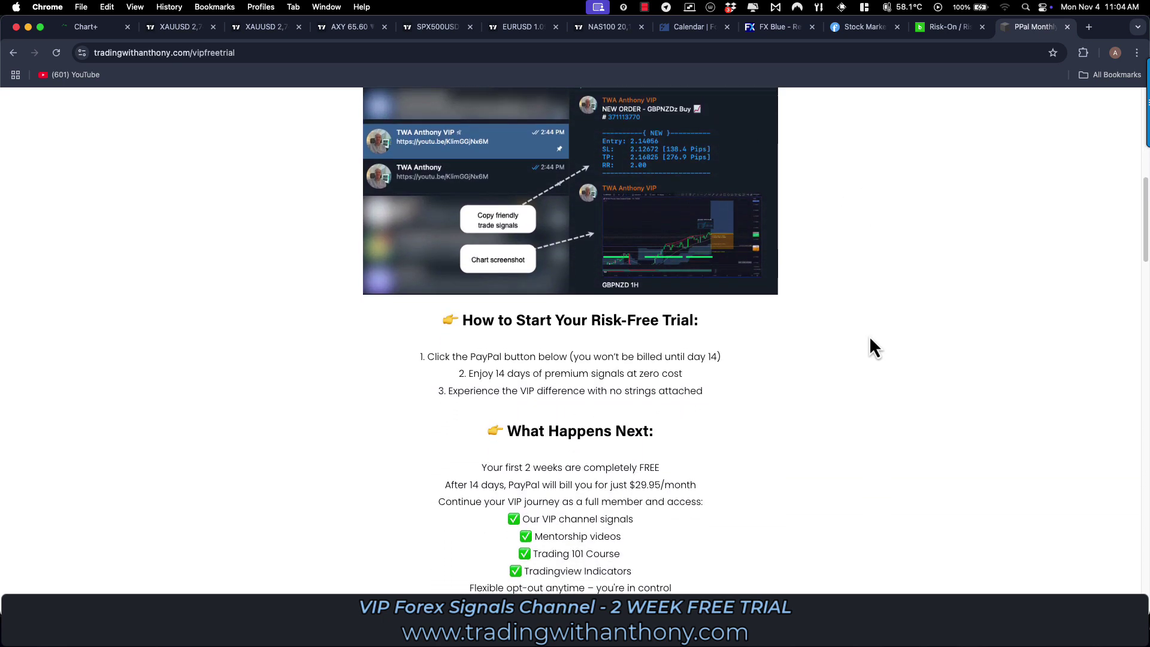
{"action": "scroll", "coordinate": [868, 339], "scroll_direction": "down", "scroll_amount": 2}
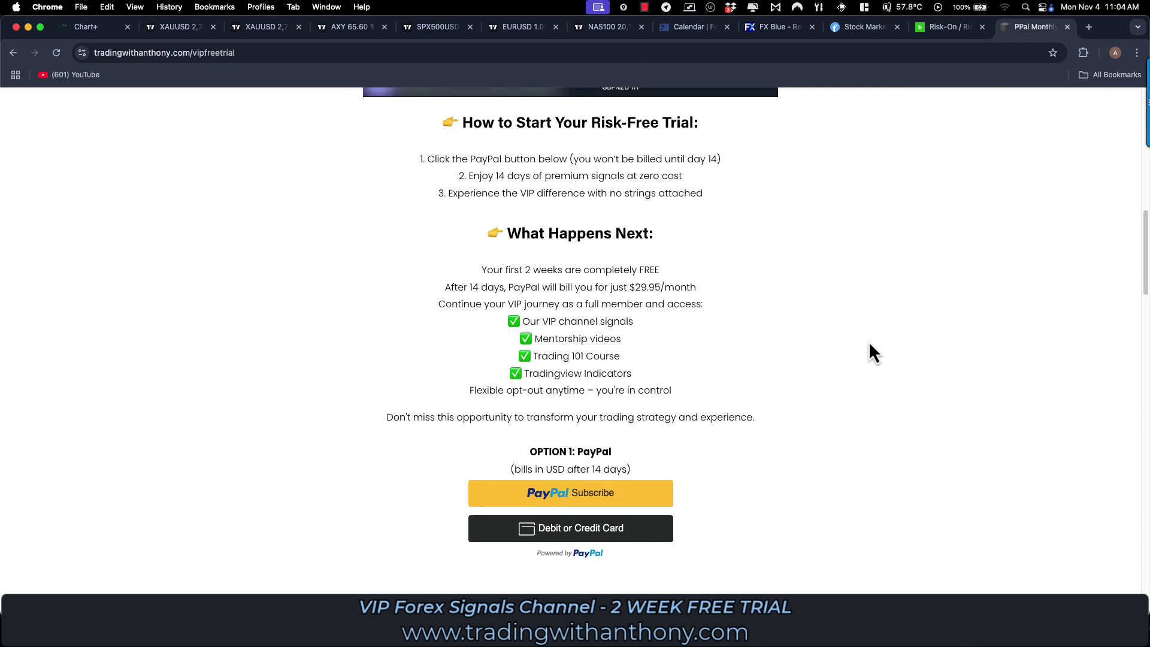
{"action": "scroll", "coordinate": [868, 340], "scroll_direction": "down", "scroll_amount": 4}
{"action": "scroll", "coordinate": [866, 351], "scroll_direction": "down", "scroll_amount": 1}
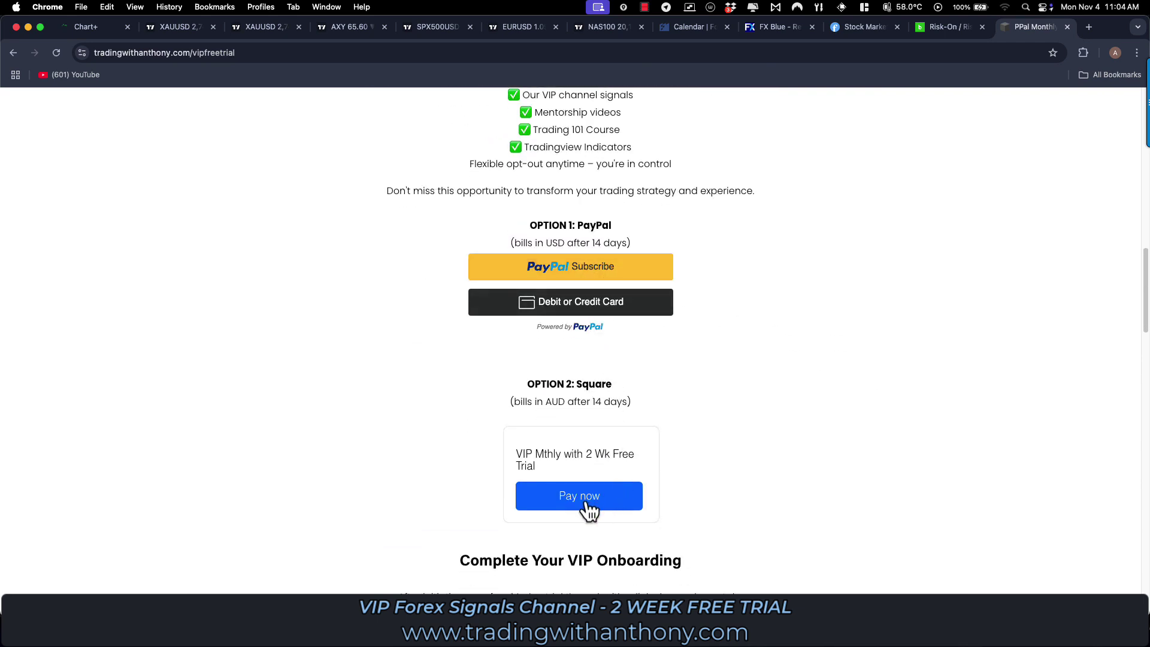
{"action": "scroll", "coordinate": [825, 454], "scroll_direction": "down", "scroll_amount": 1}
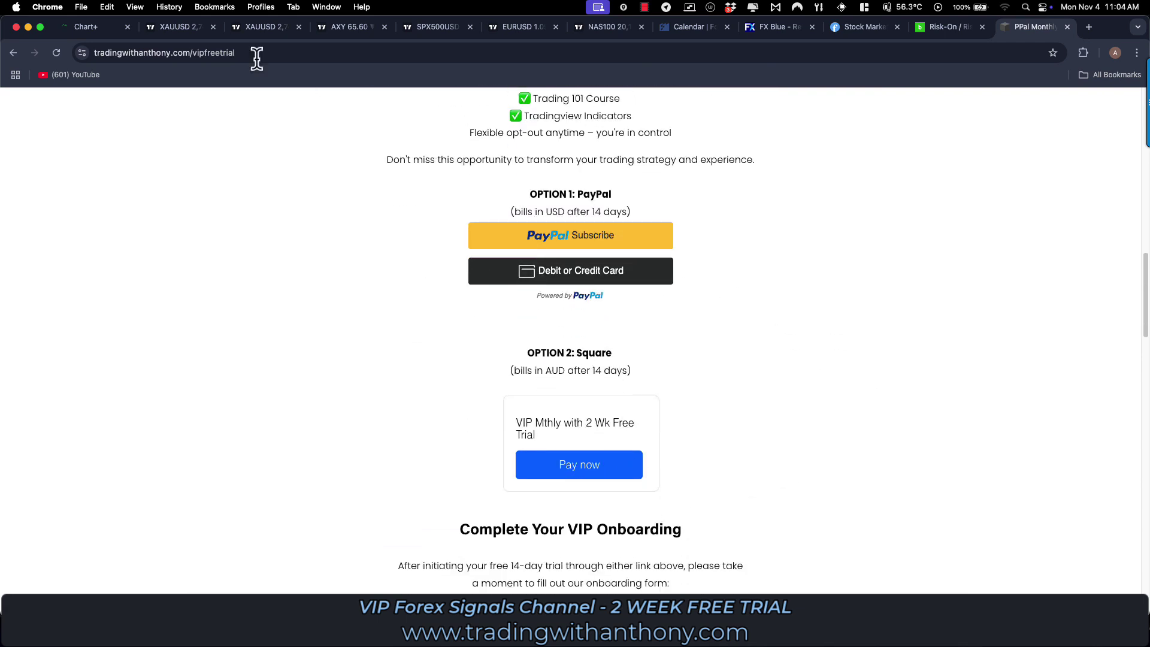
{"action": "left_click", "coordinate": [215, 28]}
{"action": "left_click_drag", "start_coordinate": [815, 404], "coordinate": [785, 405]}
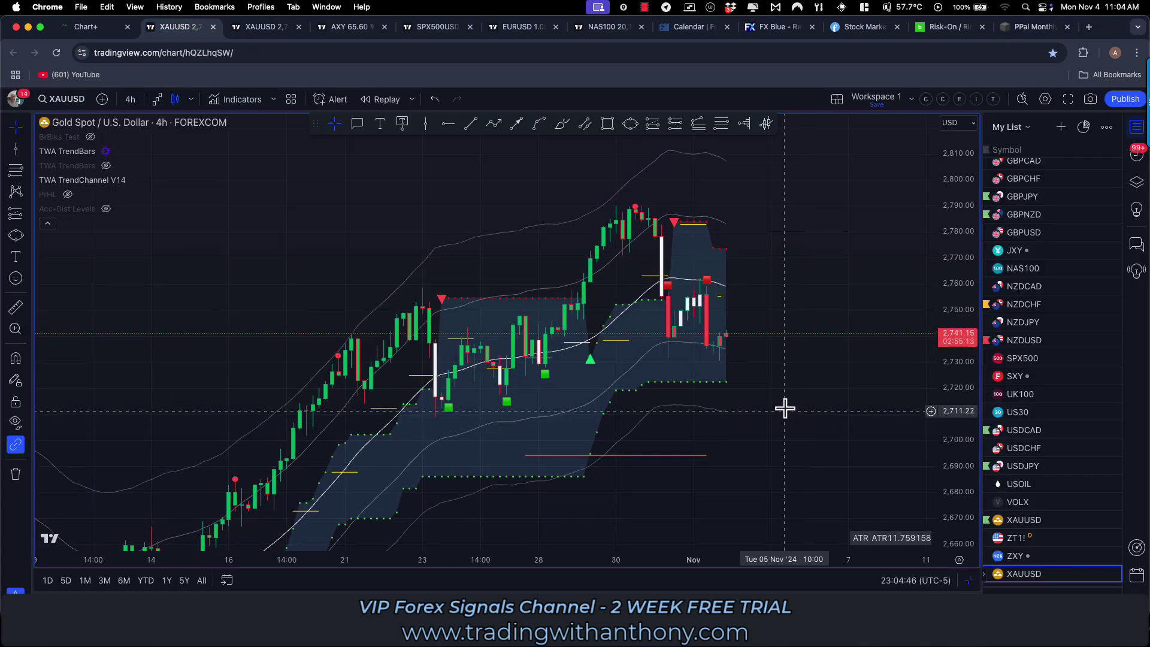